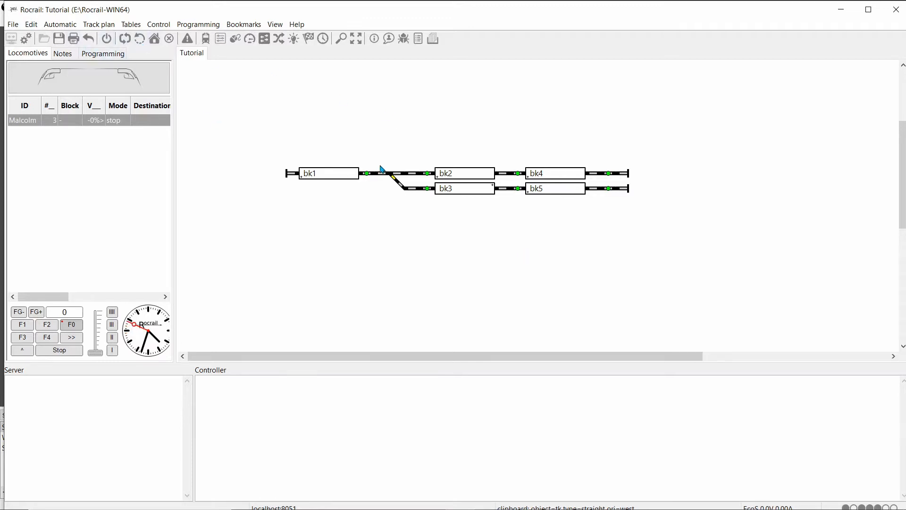
Step: Open the interface settings of switch sw1 on the track plan
right_click(391, 176)
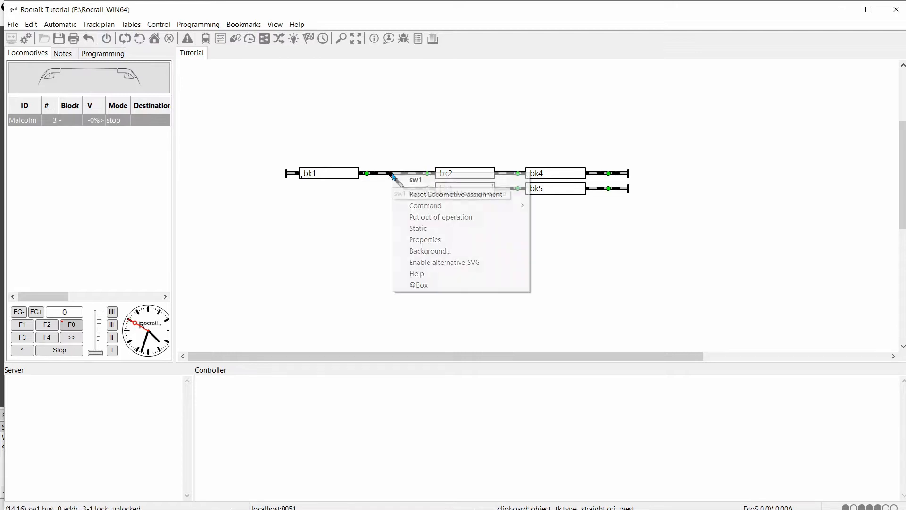
left_click(420, 240)
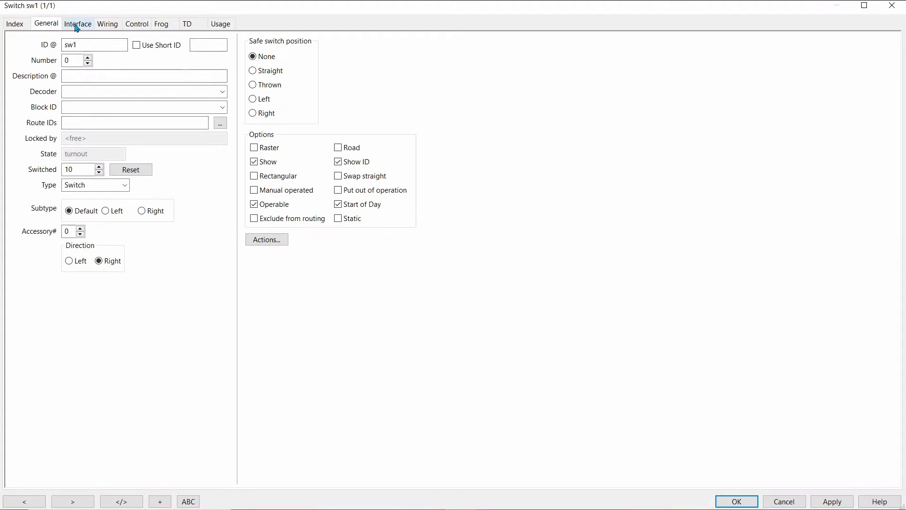
left_click(76, 28)
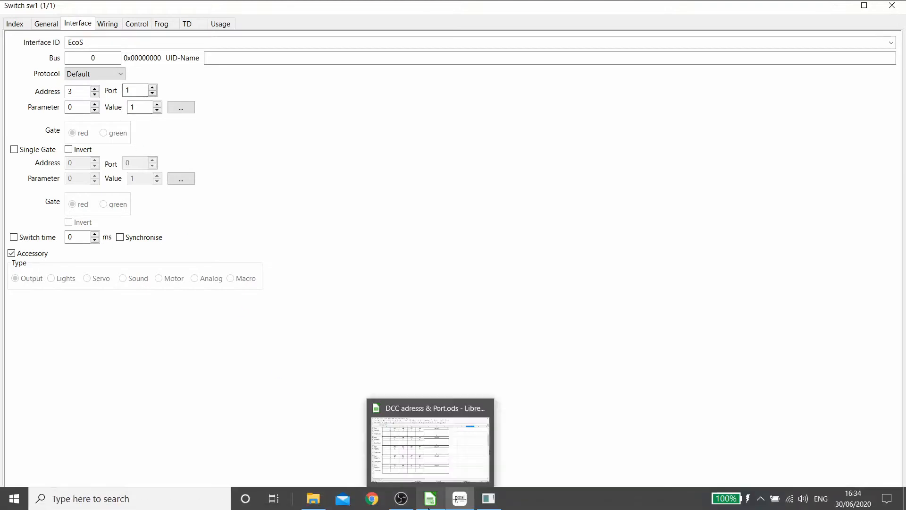
Step: Look up the port number for address 3, output 1 in the DCC address spreadsheet in LibreOffice Calc, and return to Rocrail
left_click(429, 506)
scroll(177, 265, "up", 4)
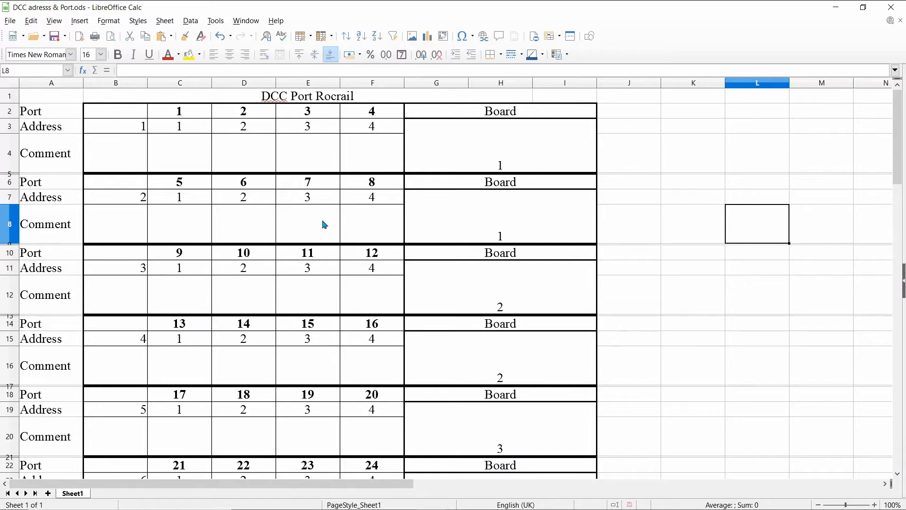
left_click_drag(178, 232, 175, 257)
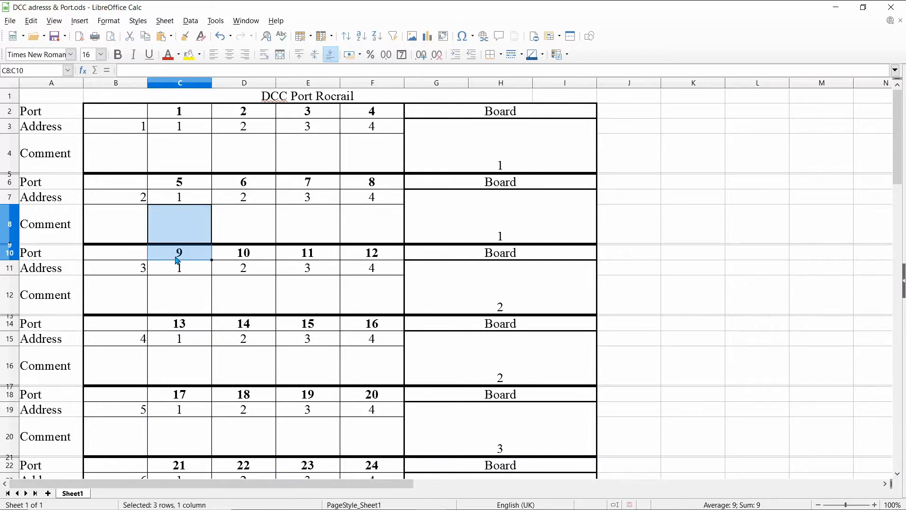
left_click(189, 260)
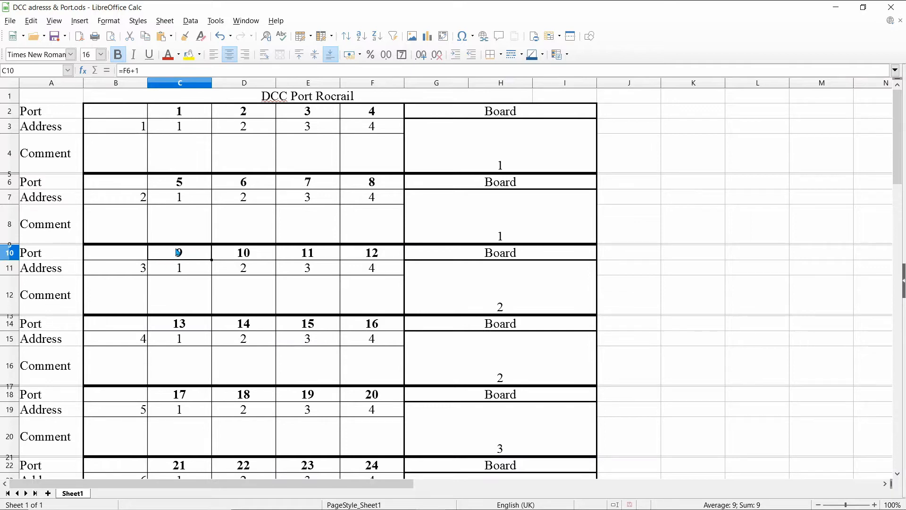
mouse_move(400, 499)
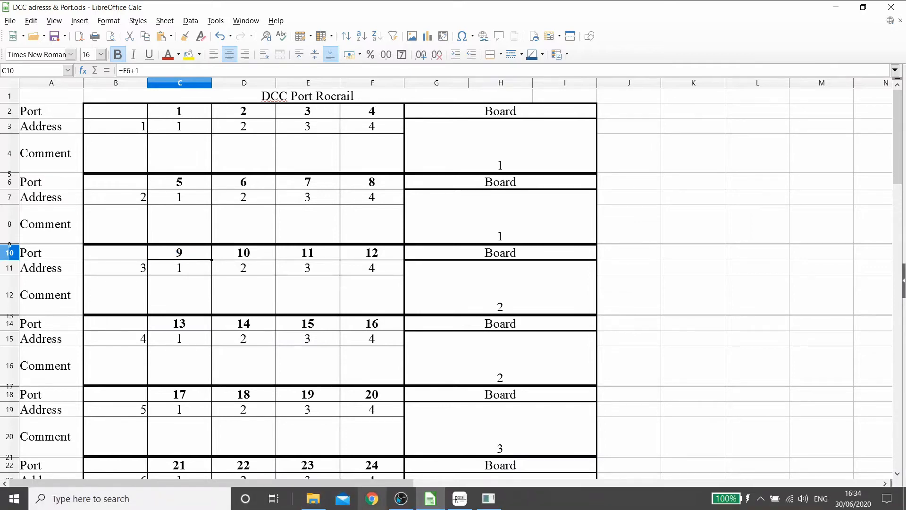
left_click(461, 499)
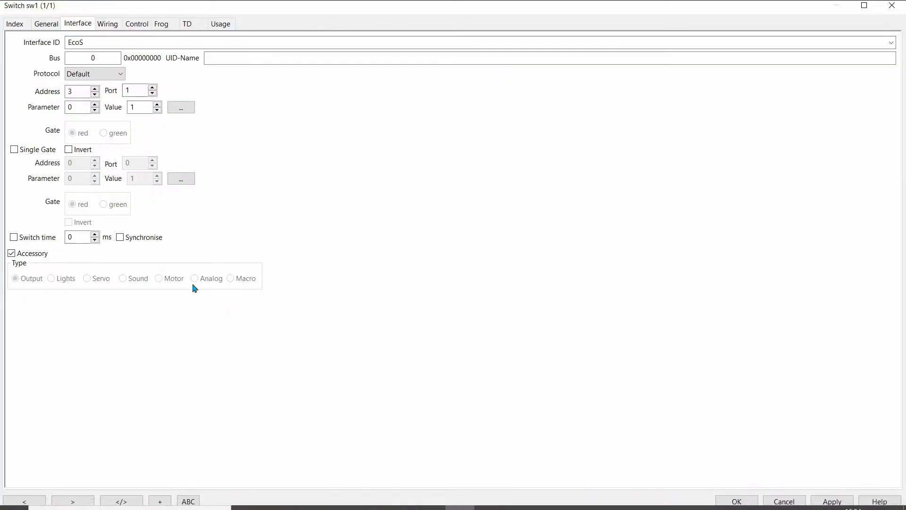
Step: Set switch sw1's address to 0 and port to 9, apply the change and close its properties
double_click(85, 92)
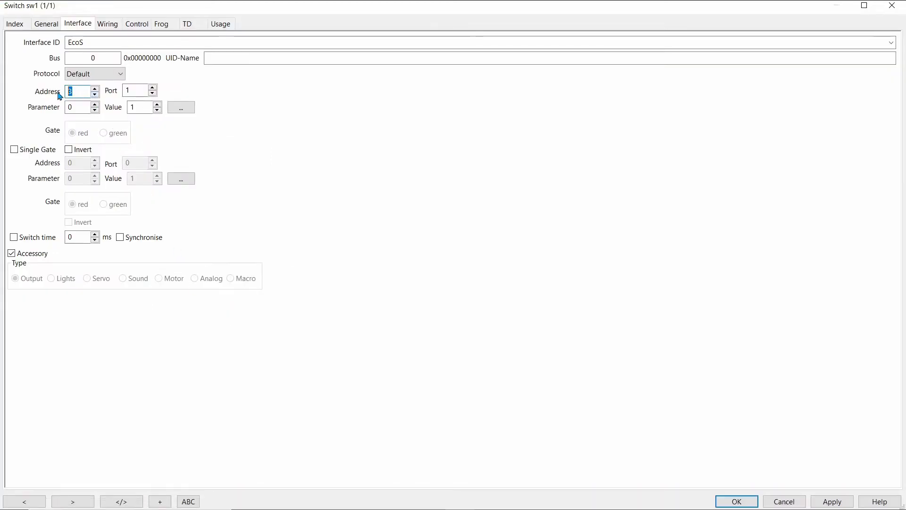
type("0")
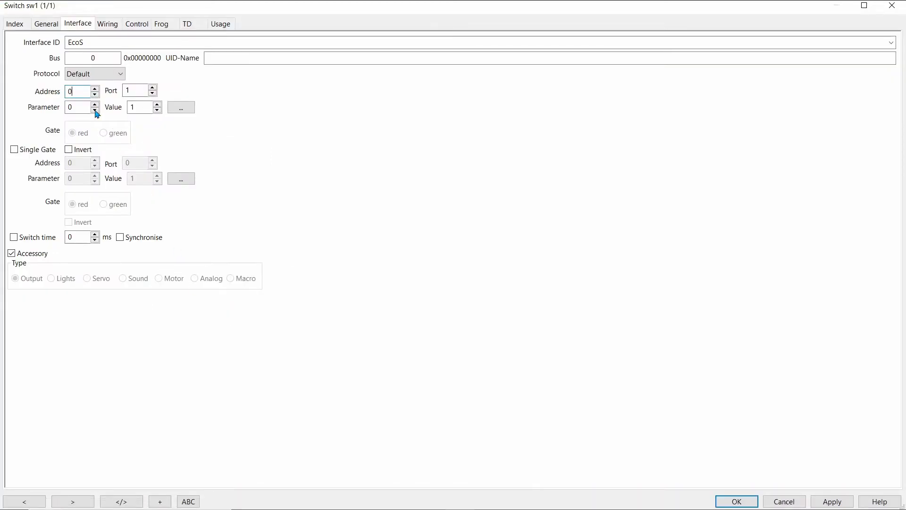
double_click(140, 91)
type("9")
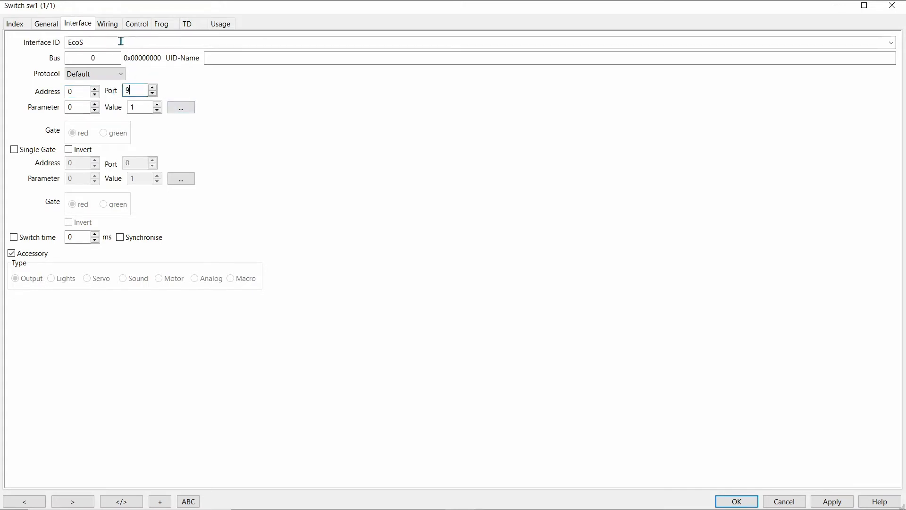
left_click(831, 504)
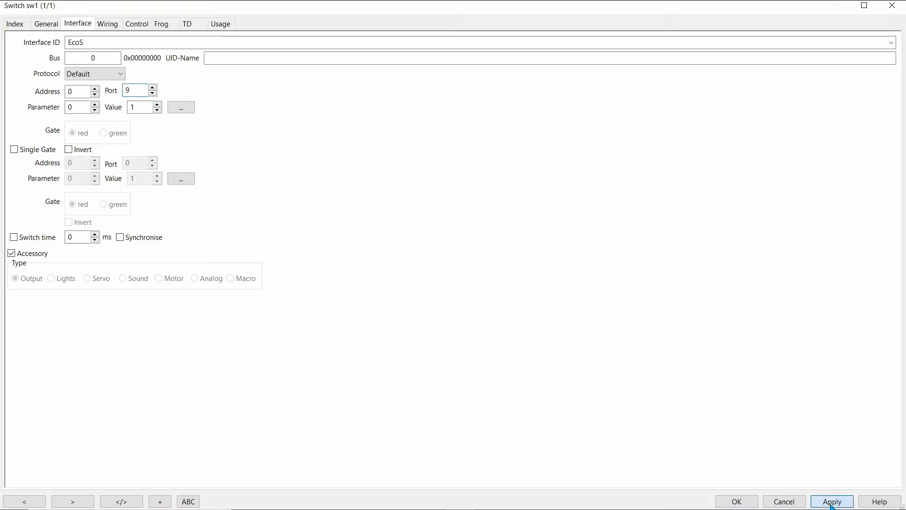
left_click(892, 5)
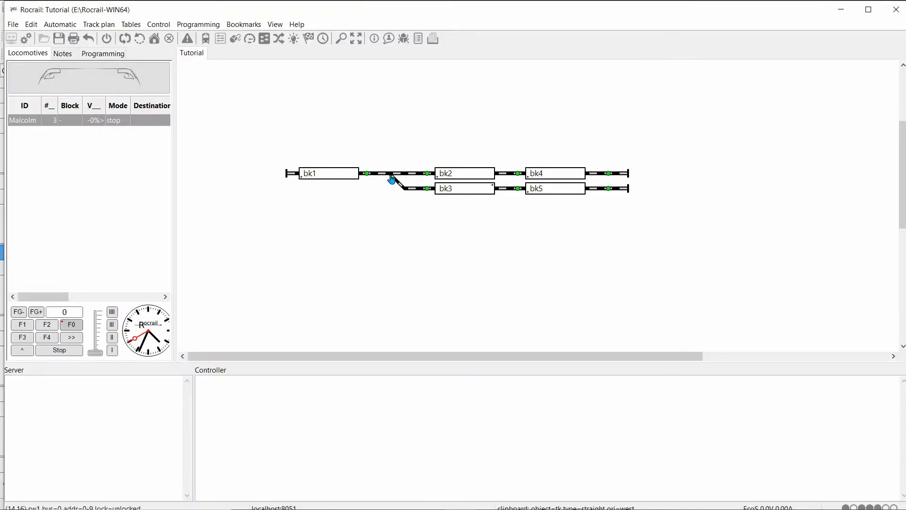
Step: Turn the global power on and set the track plan to operate mode
left_click(108, 38)
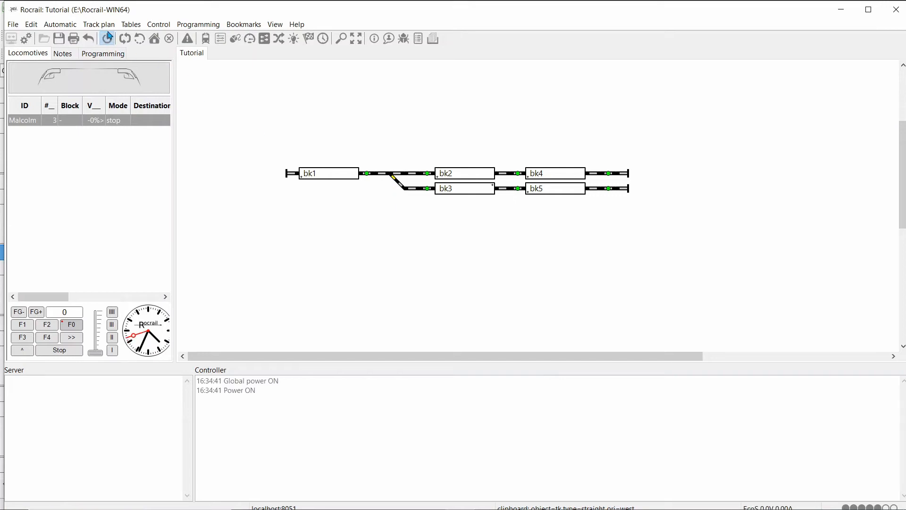
left_click(101, 24)
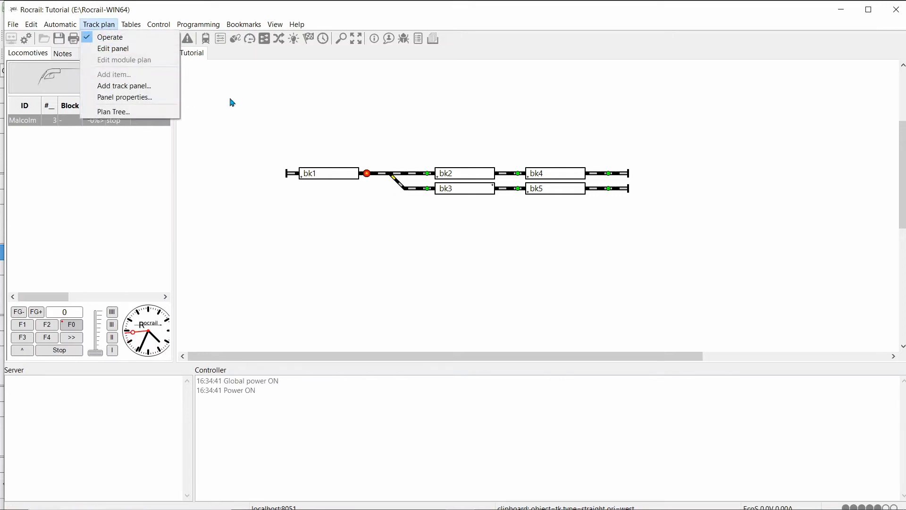
left_click(104, 37)
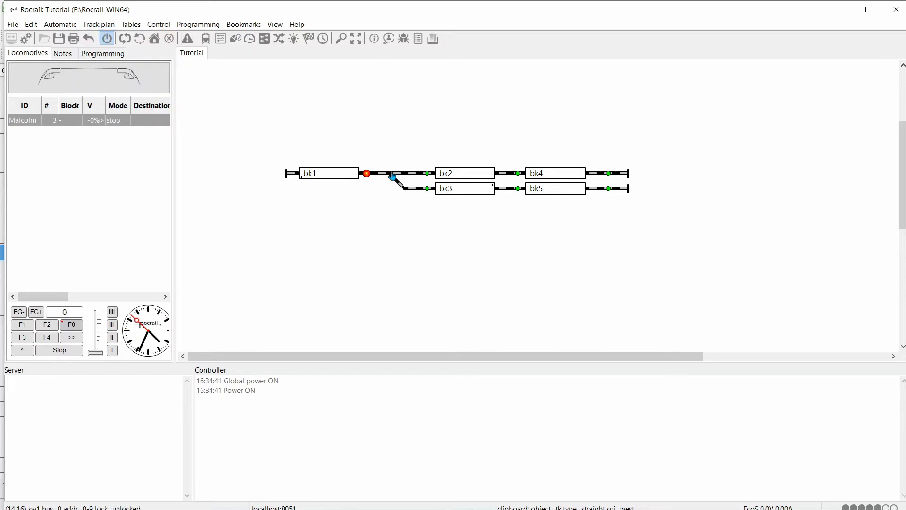
Step: Test switch sw1 by setting it to straight and back to turnout, and turn the global power off
left_click(391, 174)
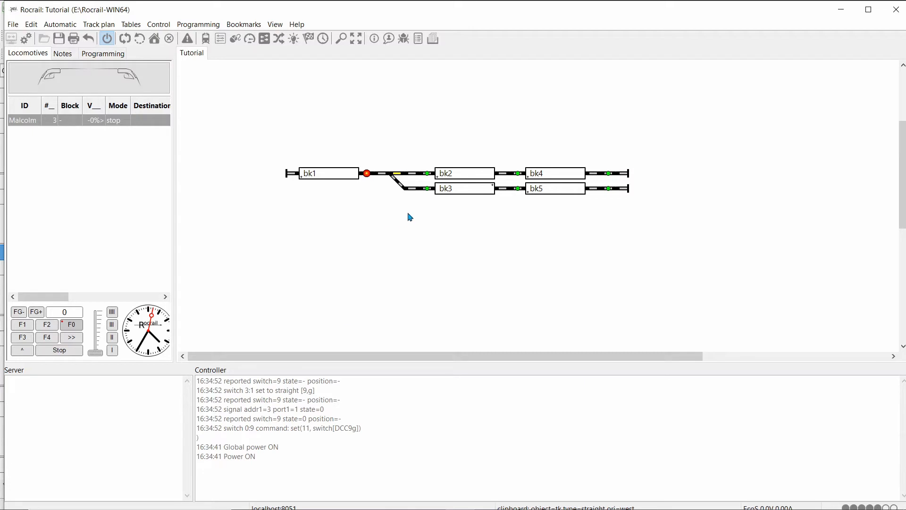
left_click(394, 179)
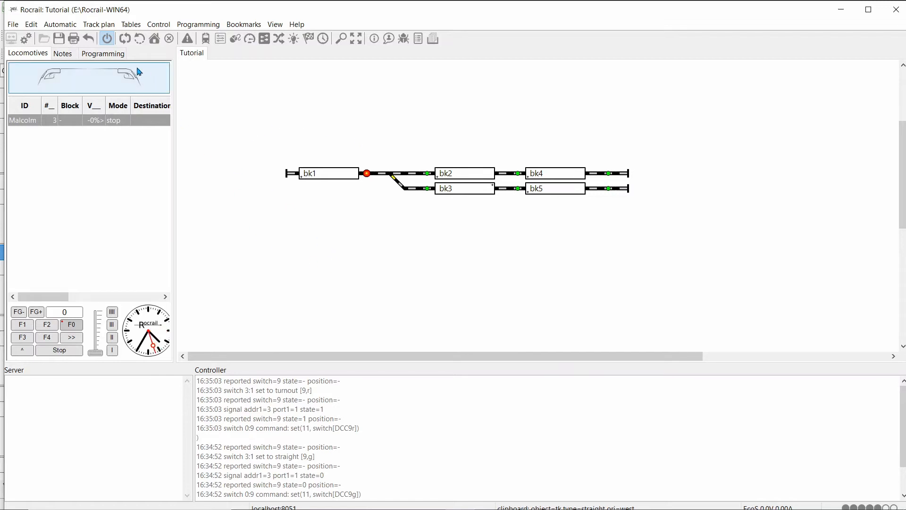
left_click(106, 40)
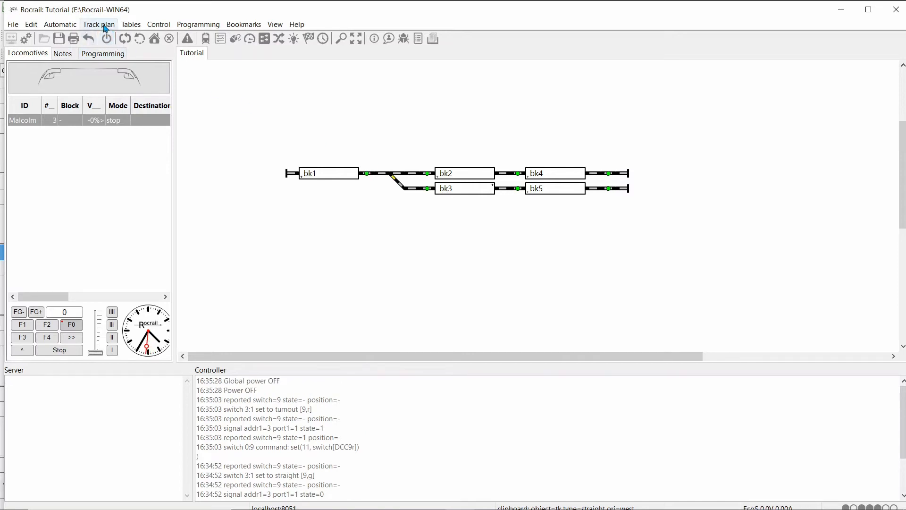
Step: Put the track plan into panel editing and delete the straight track piece just before switch sw1
left_click(105, 28)
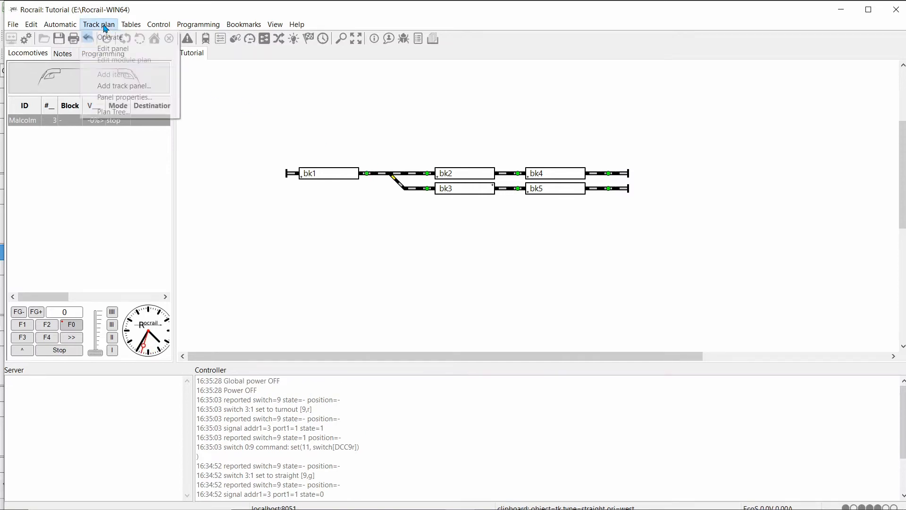
left_click(110, 49)
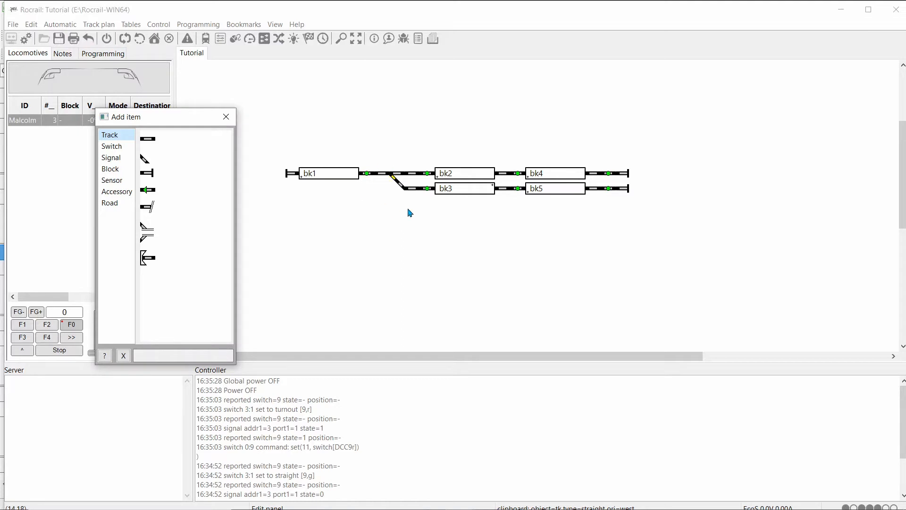
right_click(380, 178)
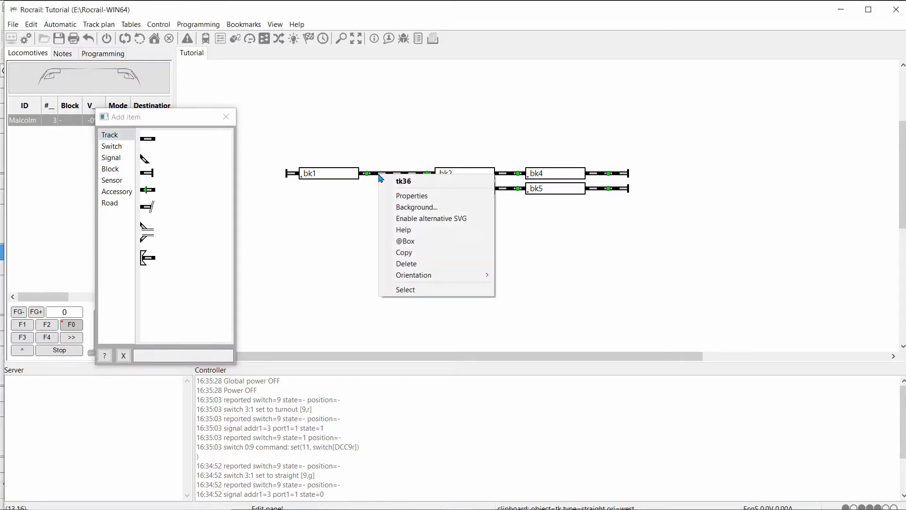
left_click(401, 264)
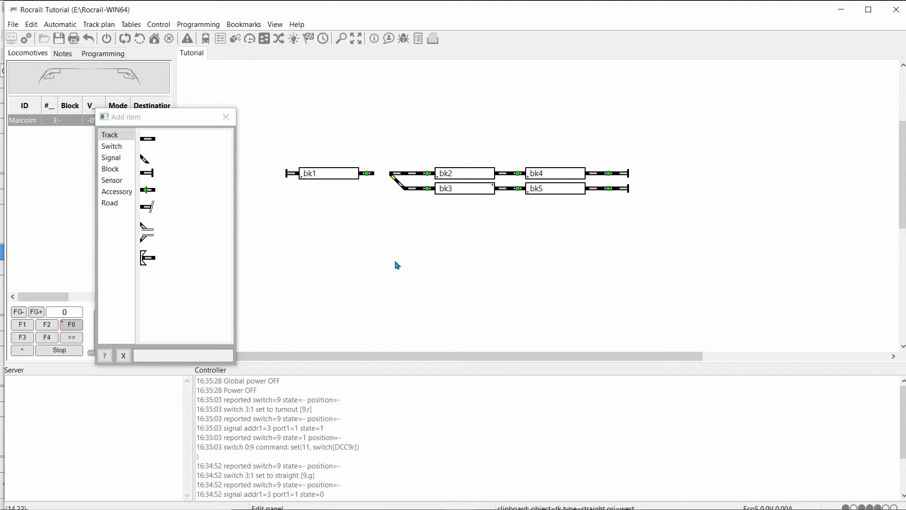
Step: Place a main signal in the gap between bk1's sensor and switch sw1, and rotate it so it sits below the track
left_click(108, 160)
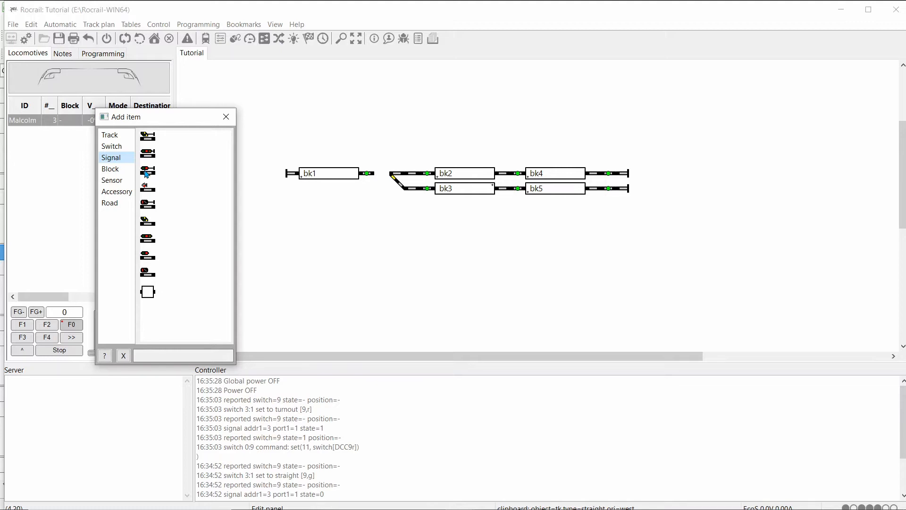
left_click_drag(146, 173, 382, 174)
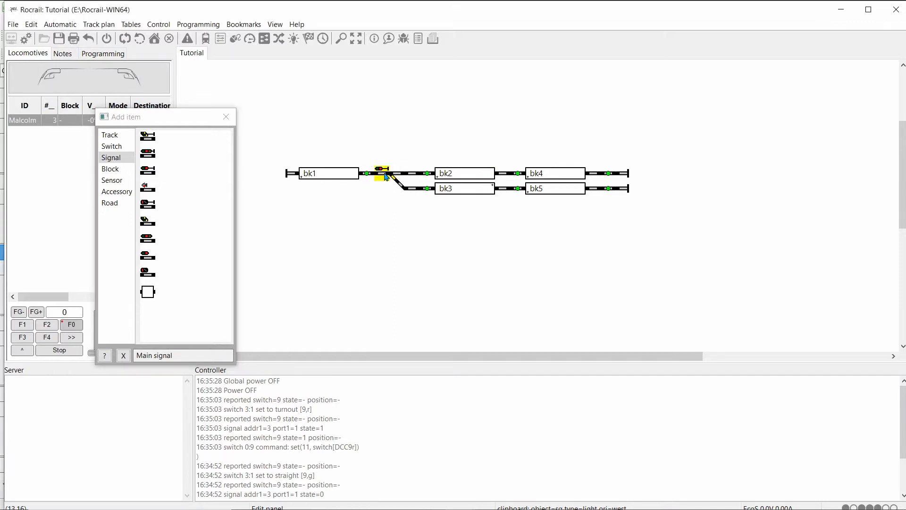
key("alt+r")
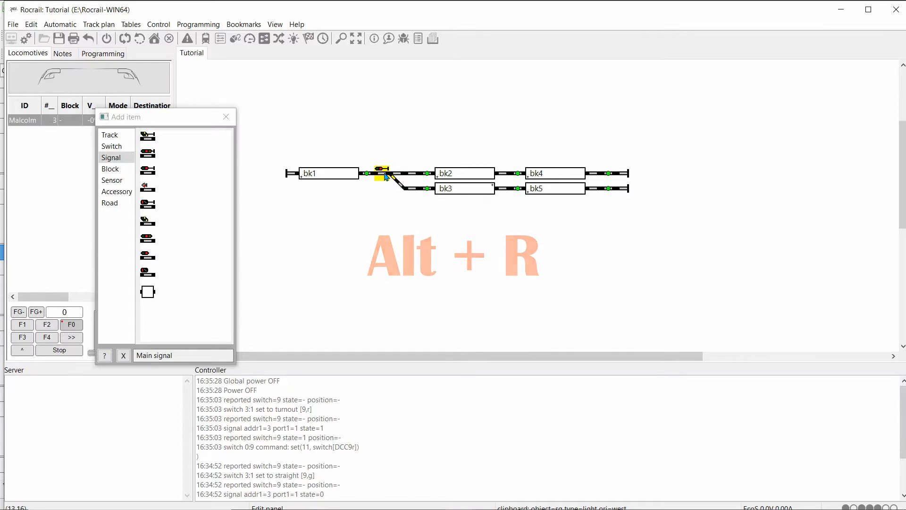
key("alt+r")
key("alt+r")
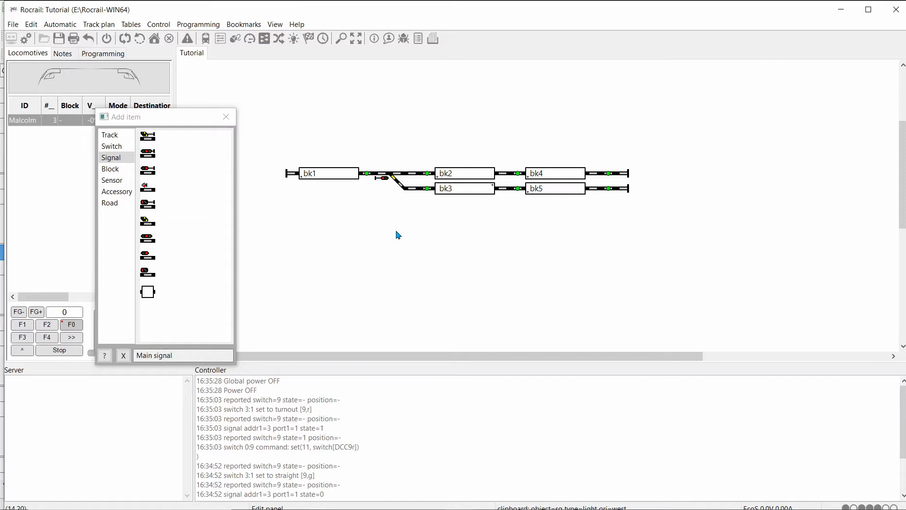
Step: Open the interface settings of signal sg1 and set its interface ID to EcoS
right_click(383, 183)
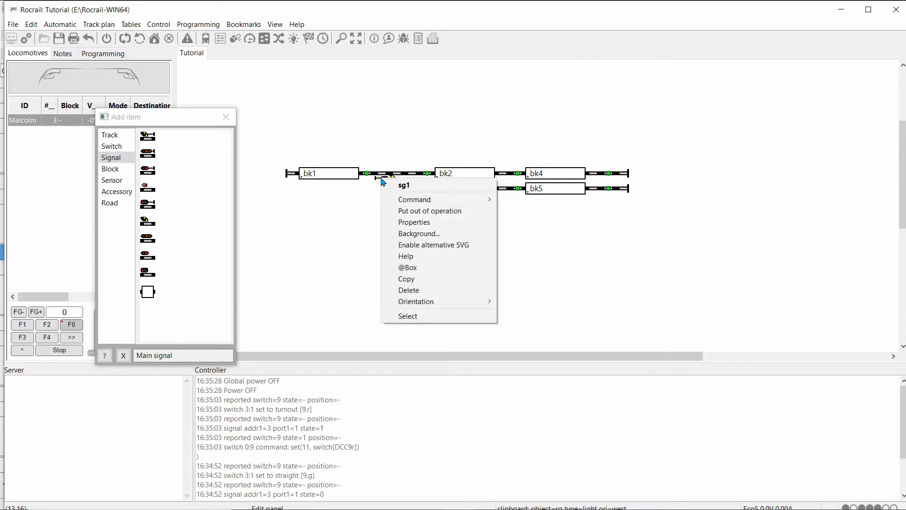
left_click(417, 223)
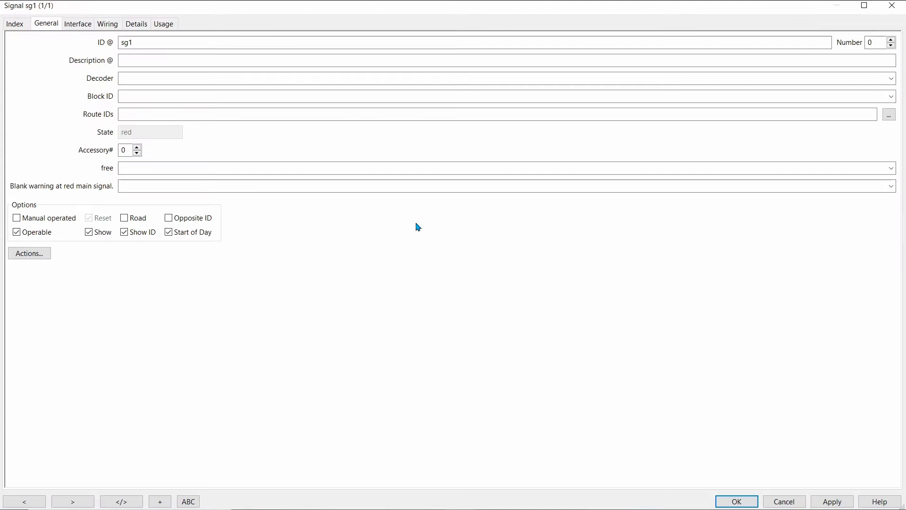
left_click(78, 24)
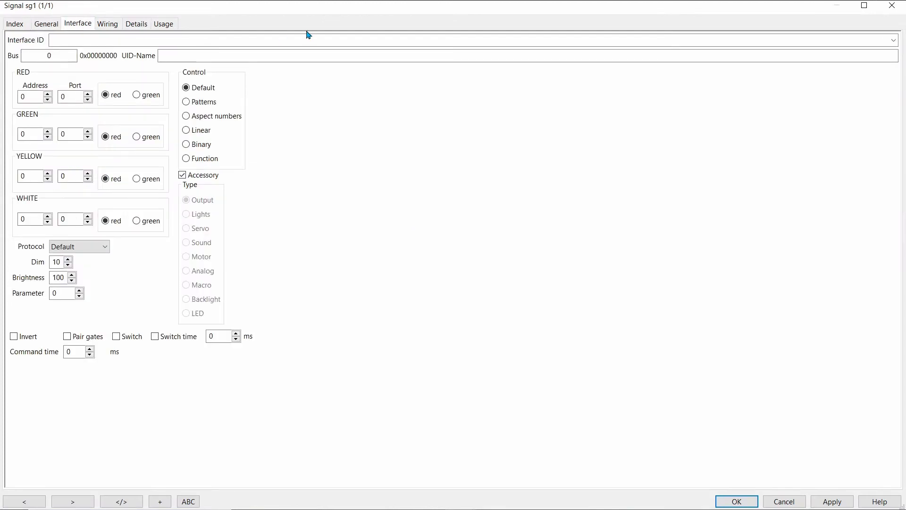
left_click(893, 40)
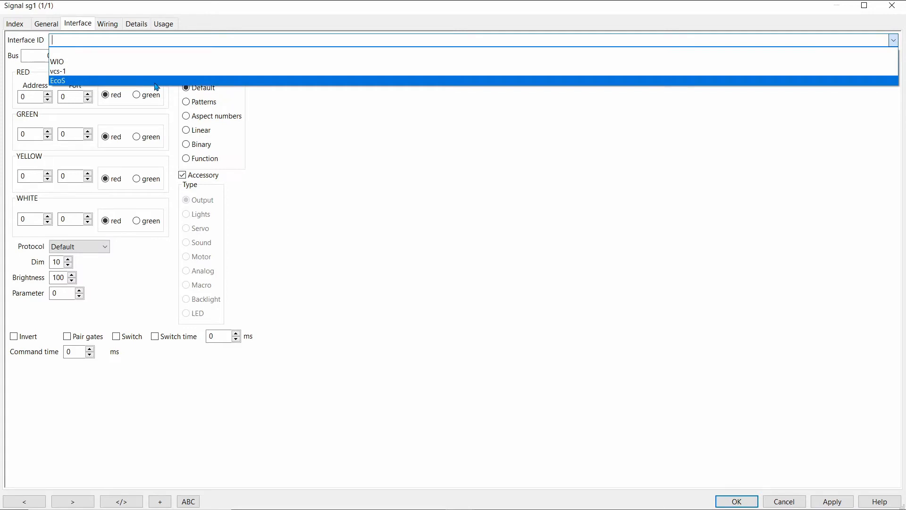
left_click(157, 81)
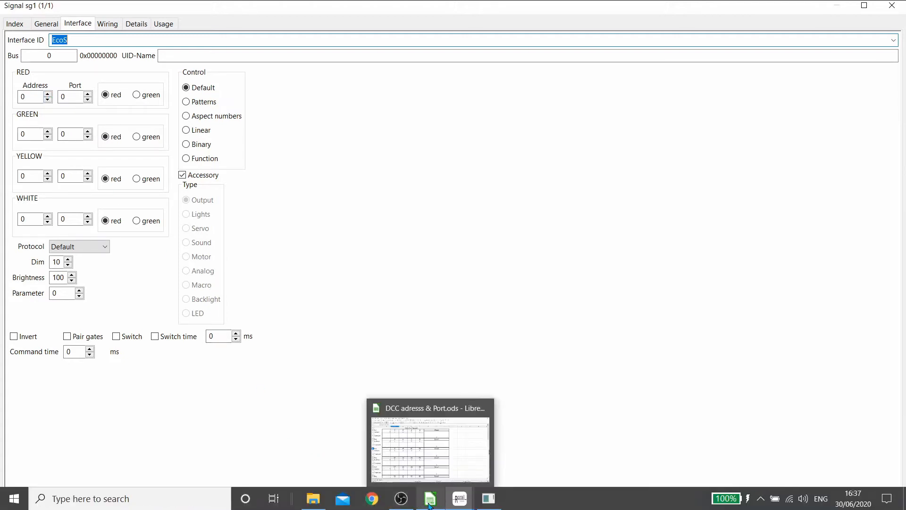
Step: Check the port numbers for the higher addresses in the DCC spreadsheet in LibreOffice Calc, and return to signal sg1's settings in Rocrail
left_click(429, 501)
scroll(155, 331, "down", 4)
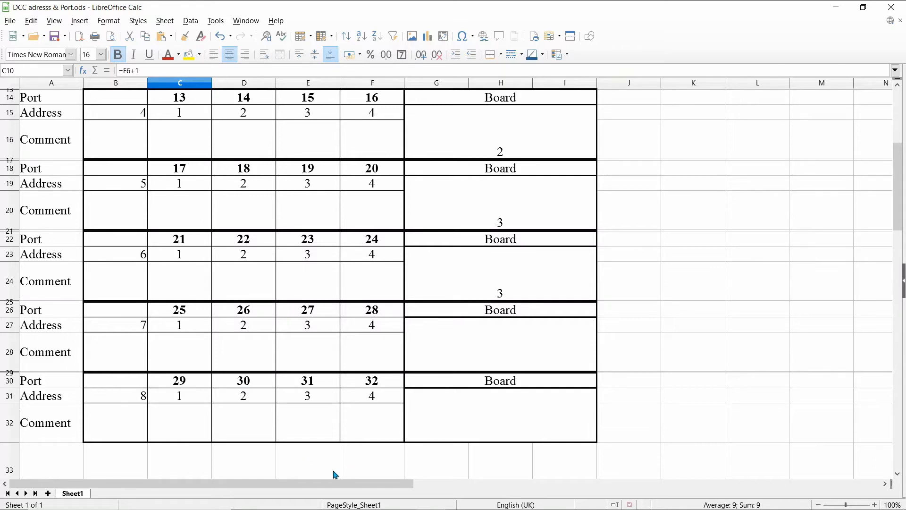
mouse_move(457, 503)
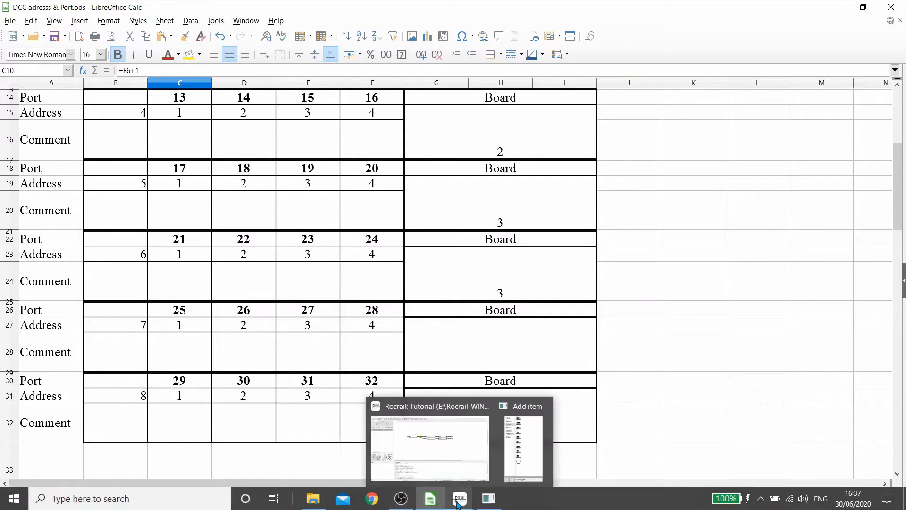
left_click(451, 455)
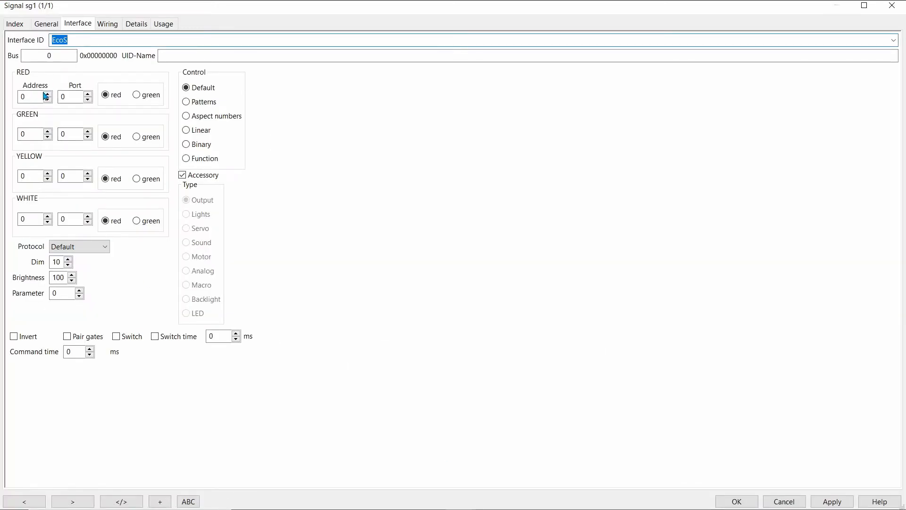
Step: Set signal sg1's red port to 29, and wire its red LED to interface EcoS on port 29
left_click(77, 95)
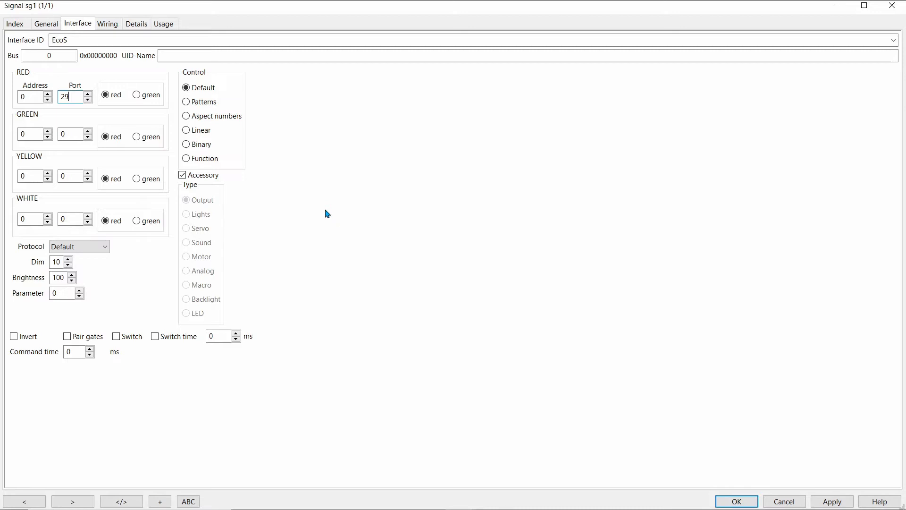
left_click(111, 27)
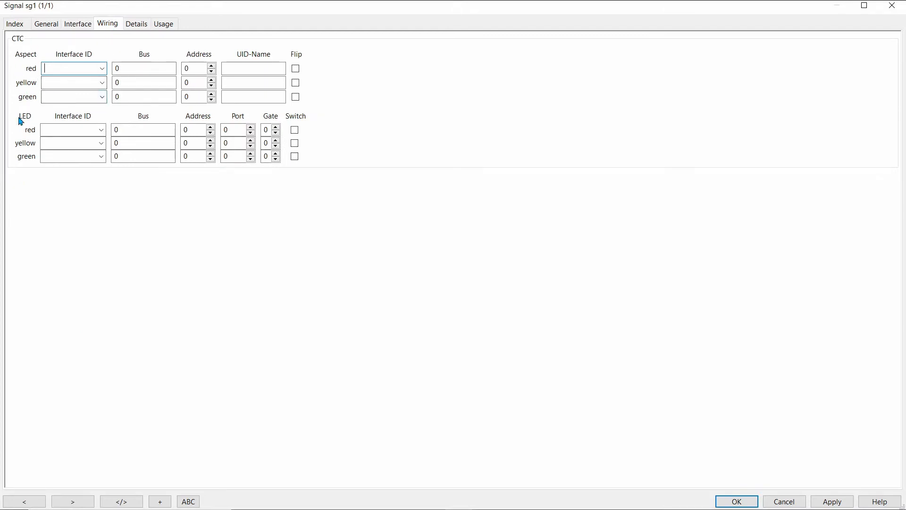
left_click(101, 130)
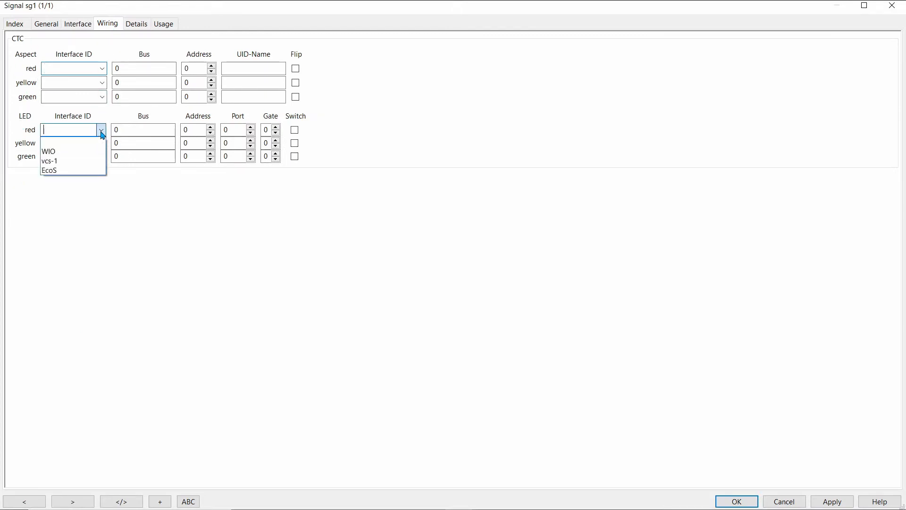
left_click(66, 171)
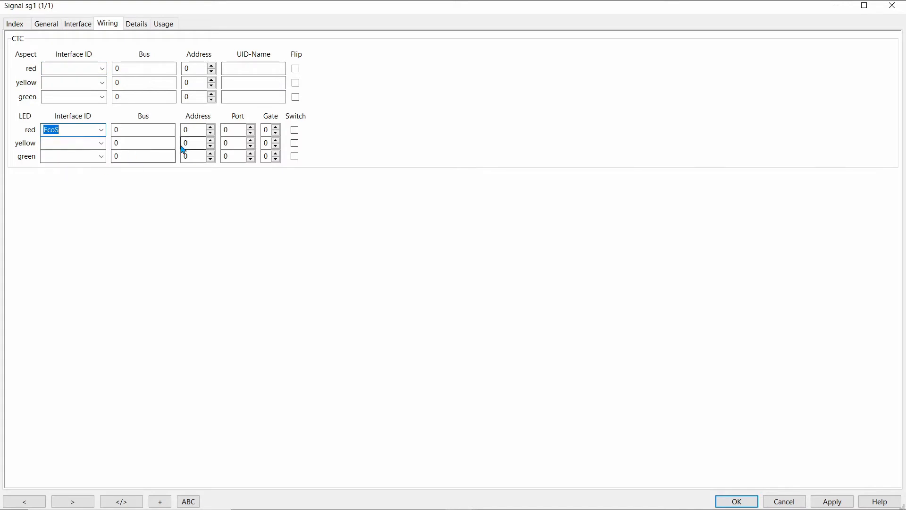
left_click(236, 130)
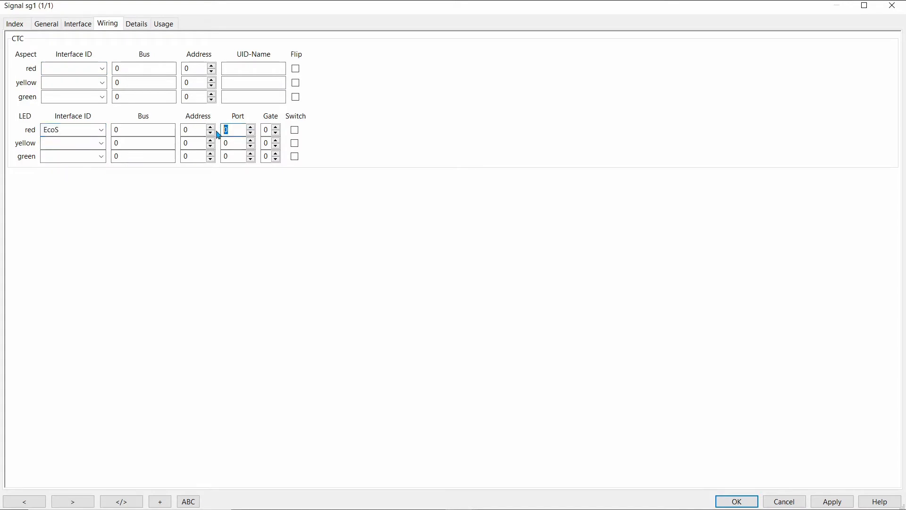
type("29")
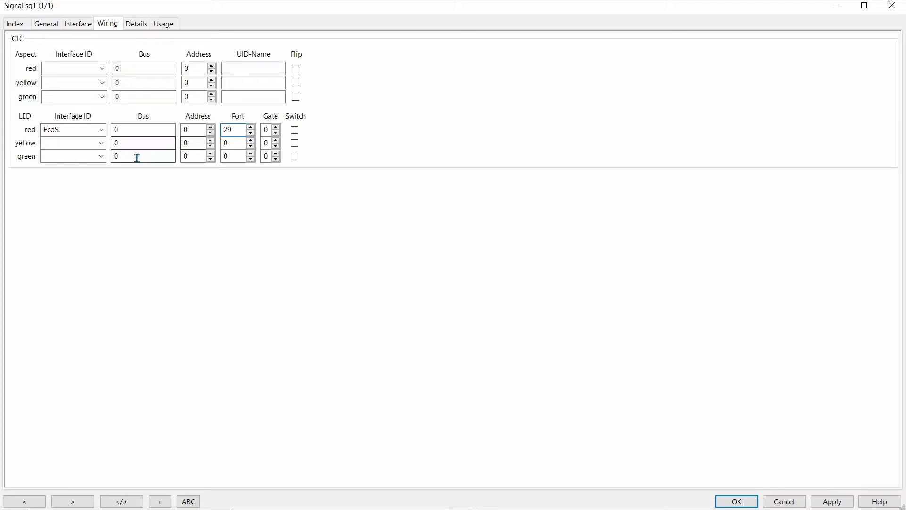
Step: Wire signal sg1's green LED to interface EcoS on port 30, and save the signal settings
left_click(101, 156)
left_click(48, 198)
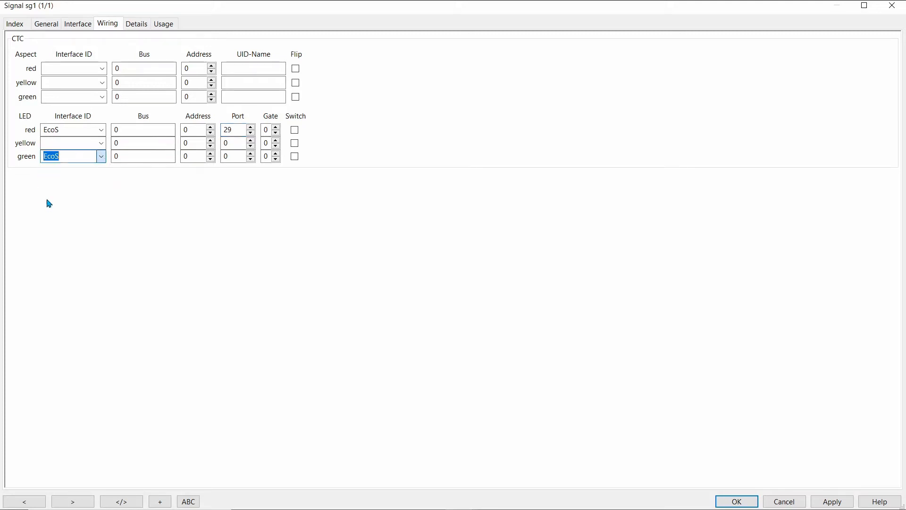
left_click(252, 154)
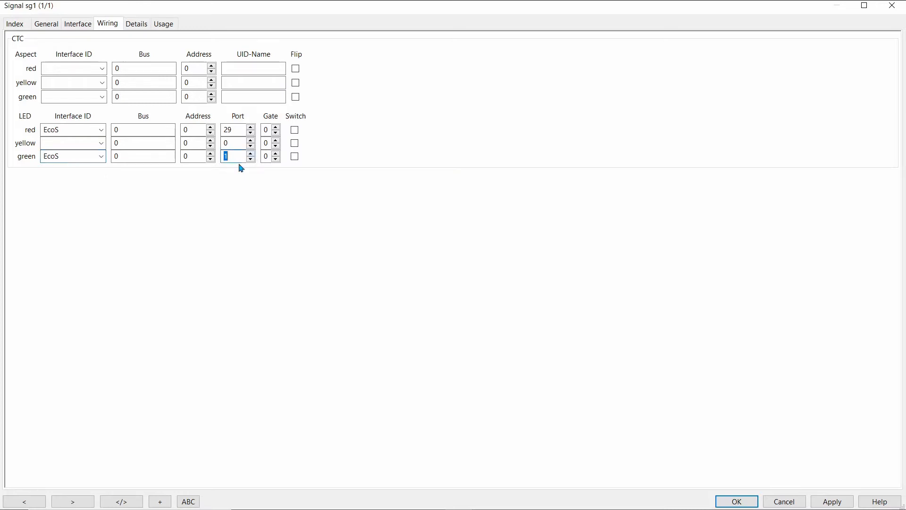
type("3")
left_click(832, 501)
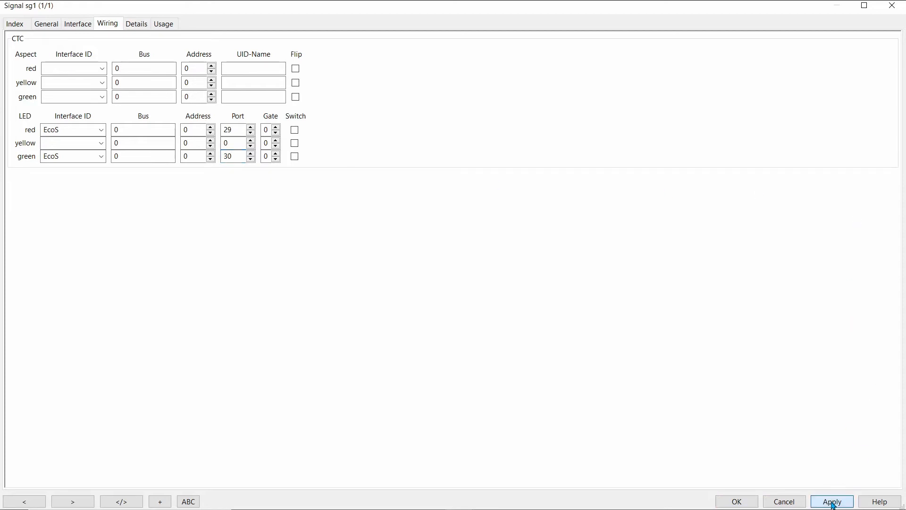
left_click(744, 504)
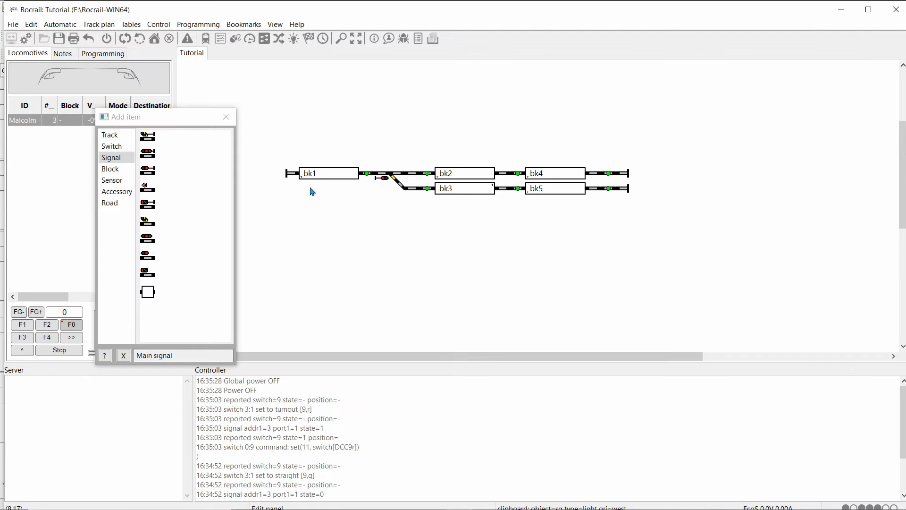
Step: Return the track plan from panel editing to operate mode and turn the power on
left_click(221, 118)
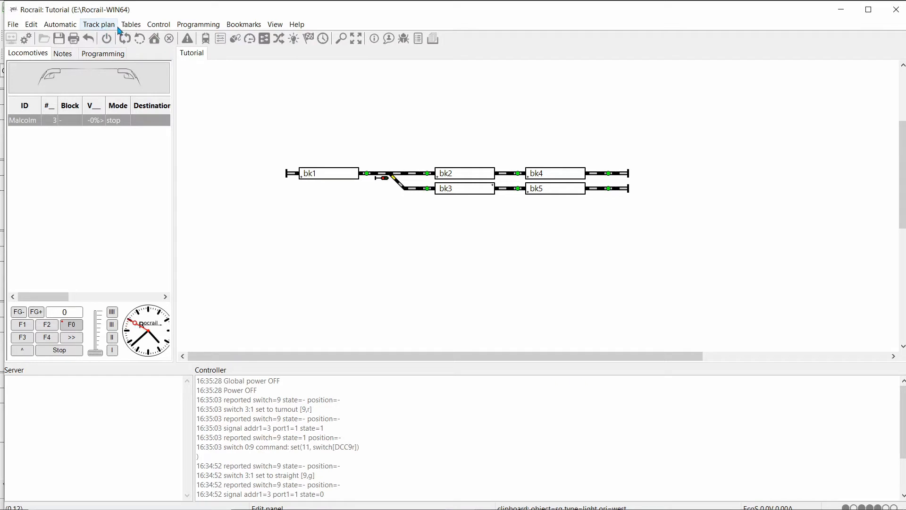
left_click(102, 28)
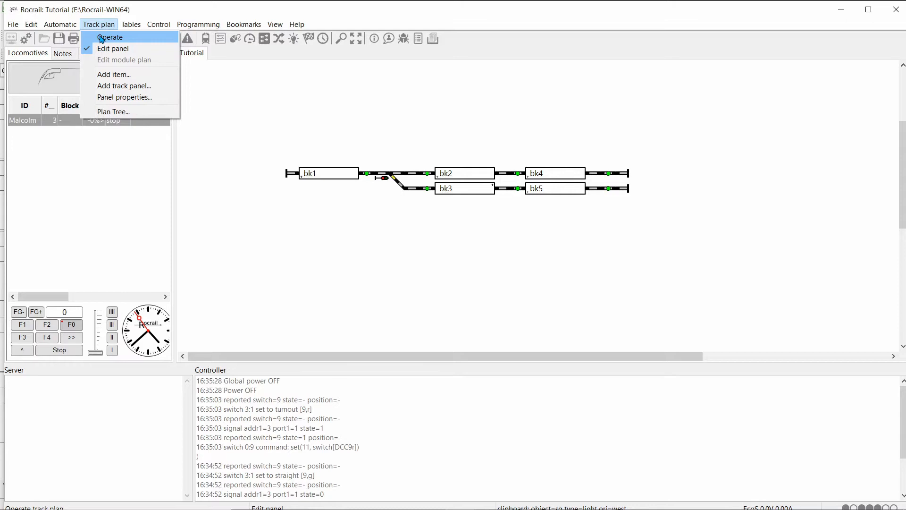
left_click(102, 38)
left_click(109, 44)
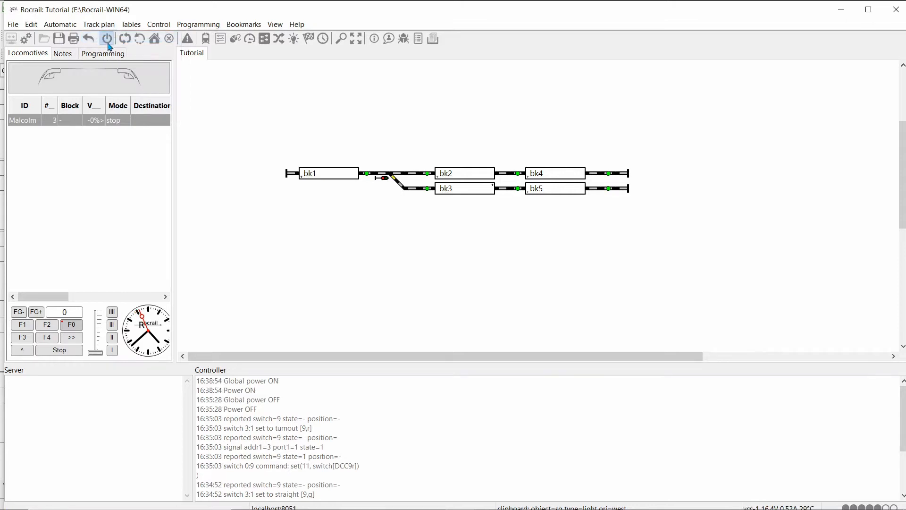
Step: Test signal sg1 on the track plan by toggling it repeatedly between green and red
left_click(383, 179)
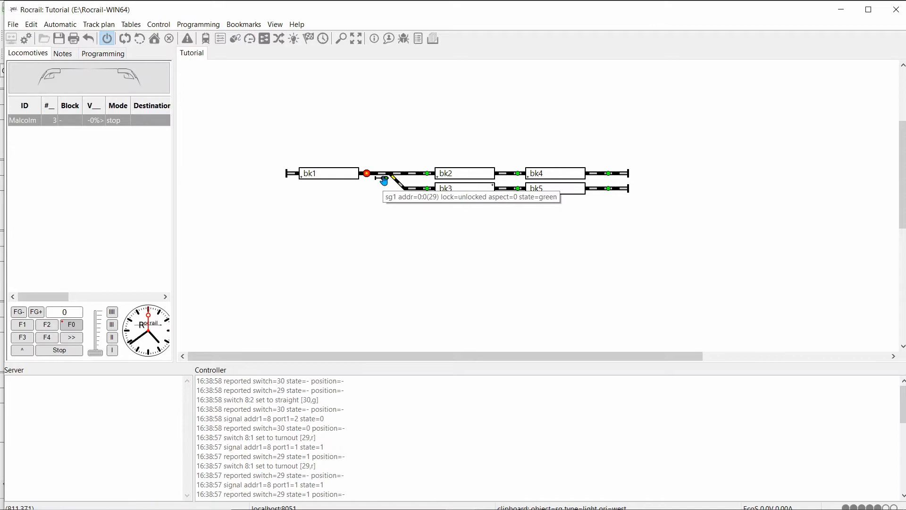
left_click(383, 179)
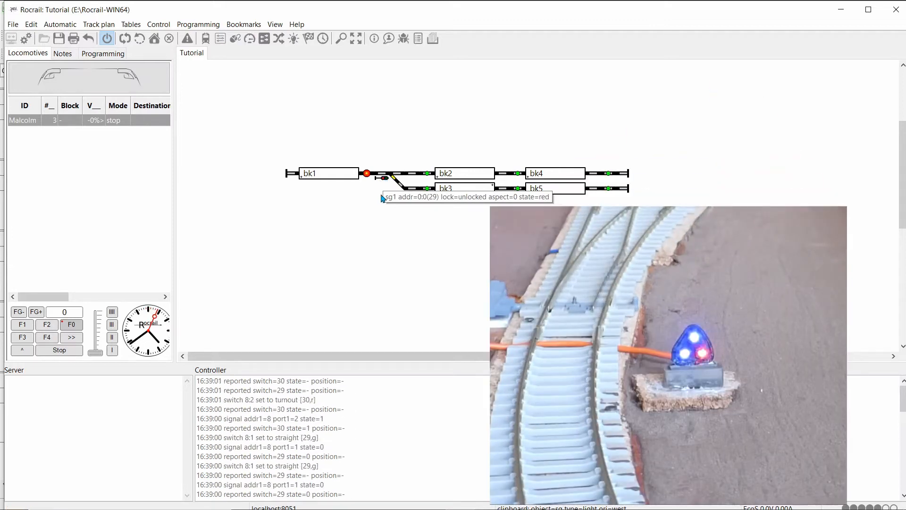
left_click(380, 181)
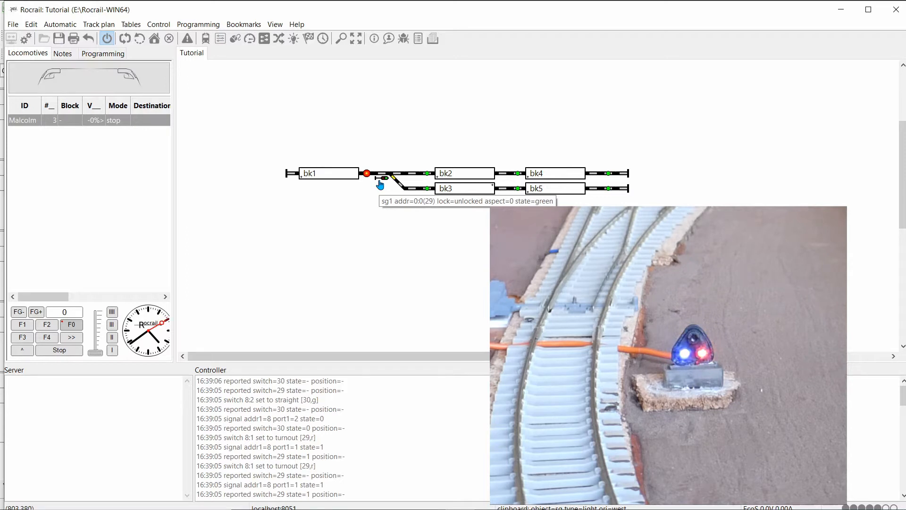
left_click(380, 182)
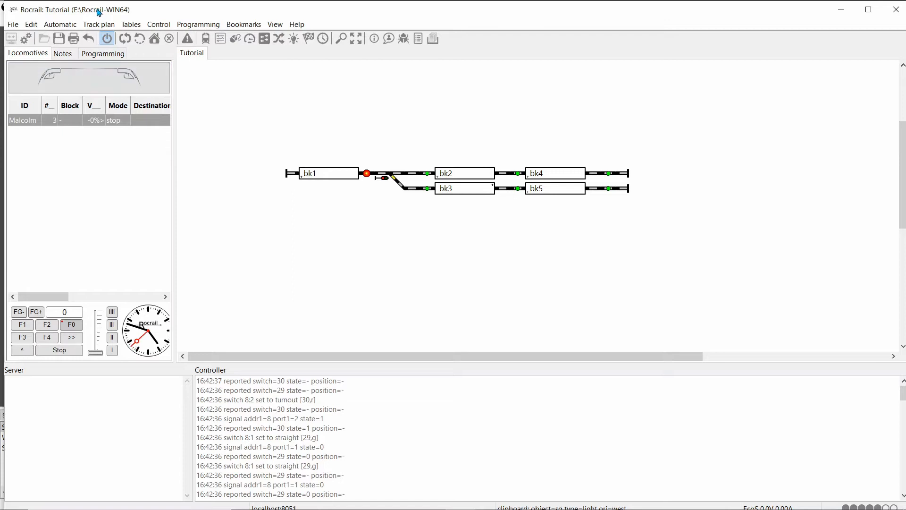
Step: Put the track plan into panel editing and move blocks bk3 and bk5 two cells down and bk4 three cells up, off their tracks
left_click(96, 25)
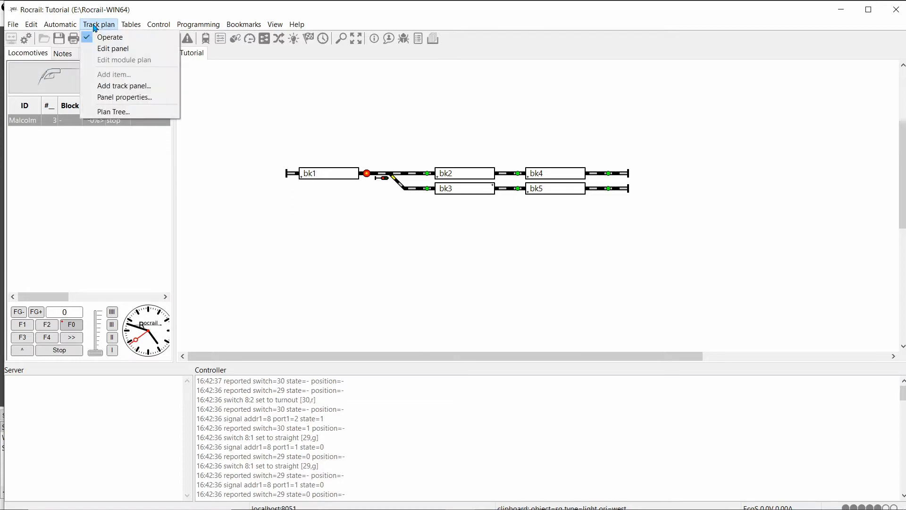
left_click(112, 48)
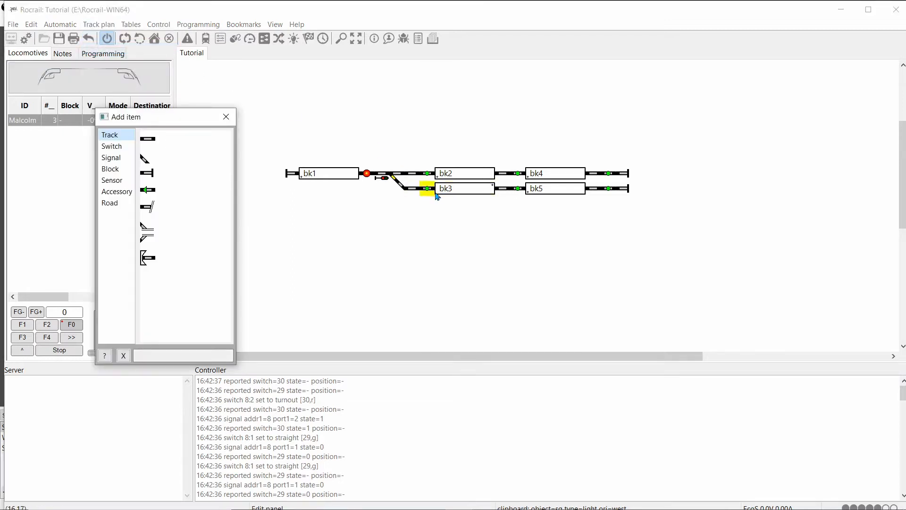
left_click_drag(462, 193, 463, 224)
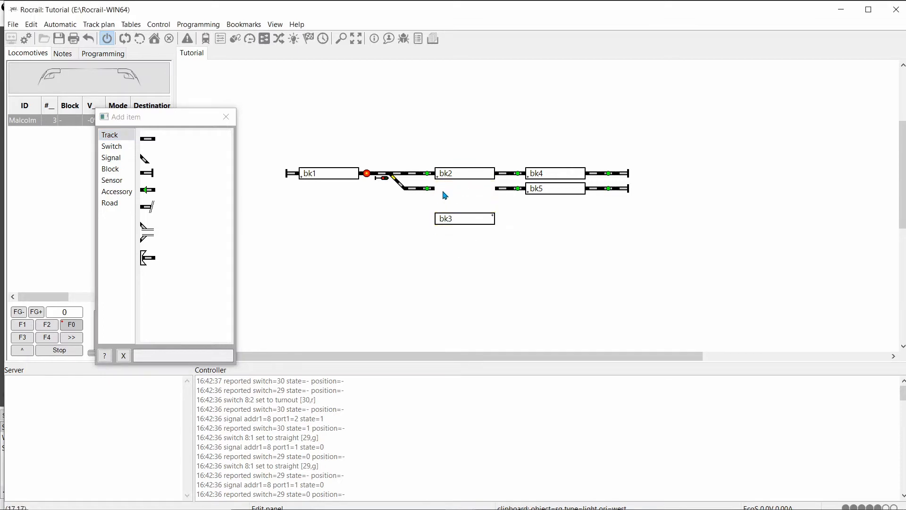
left_click_drag(546, 191, 544, 222)
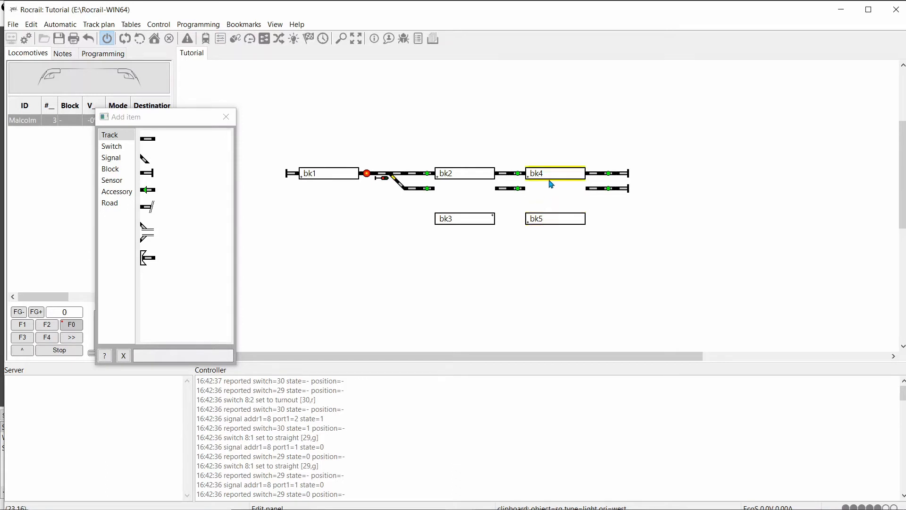
left_click_drag(547, 177, 551, 133)
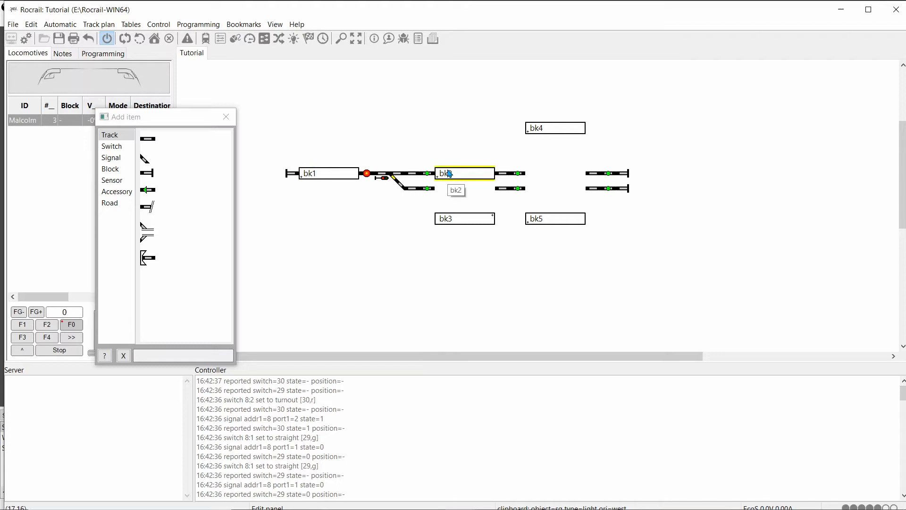
Step: Close the item palette, and turn the power off with the Rocrail window maximized
left_click(227, 117)
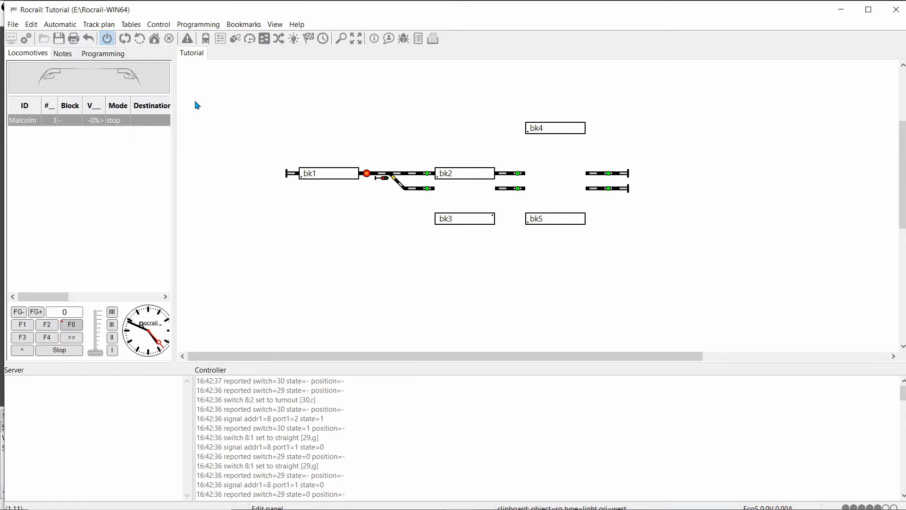
left_click(107, 40)
left_click(868, 9)
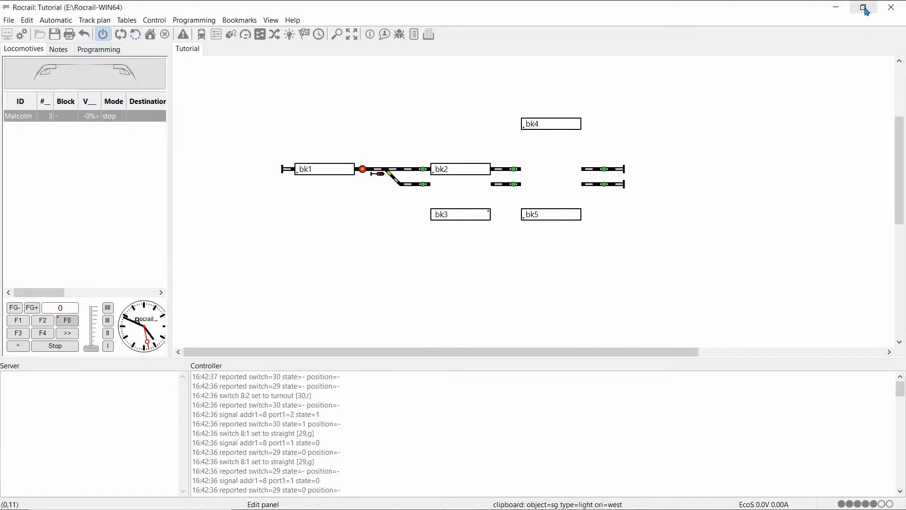
left_click(102, 39)
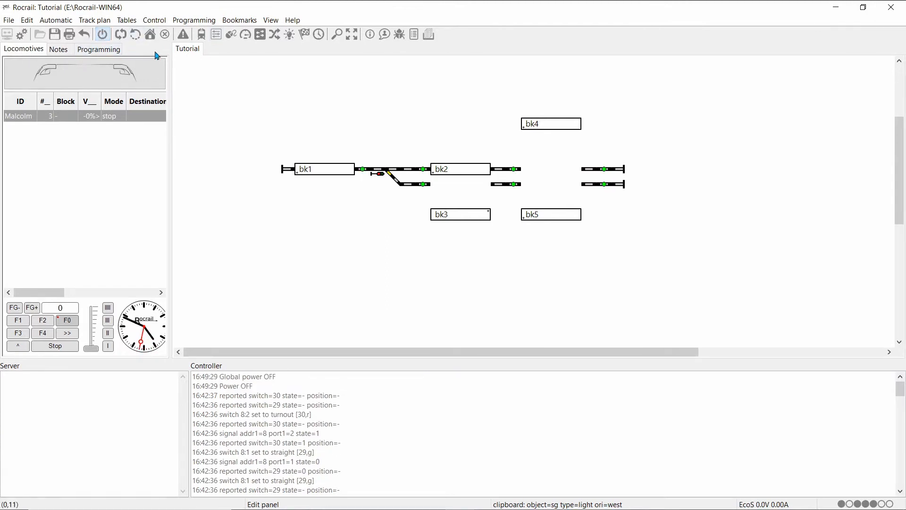
Step: Run the router's Routing function to generate the routes for the track plan
left_click(9, 22)
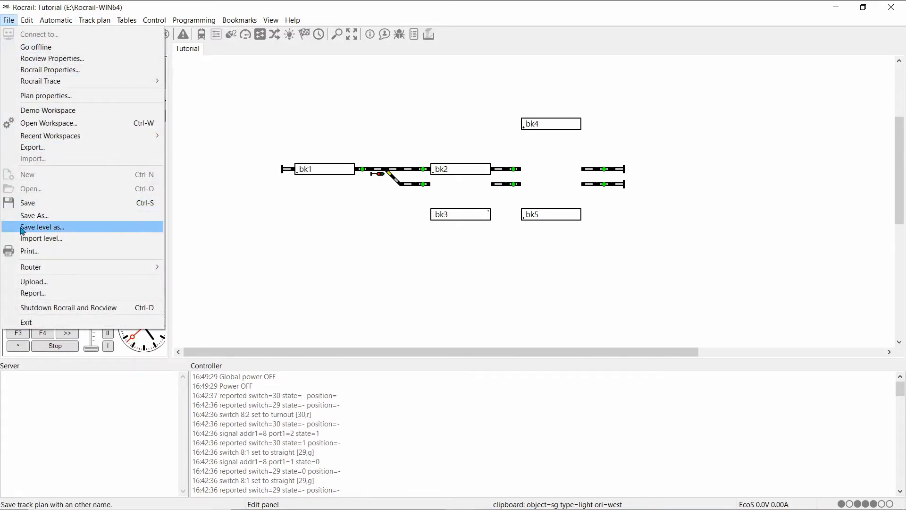
mouse_move(39, 268)
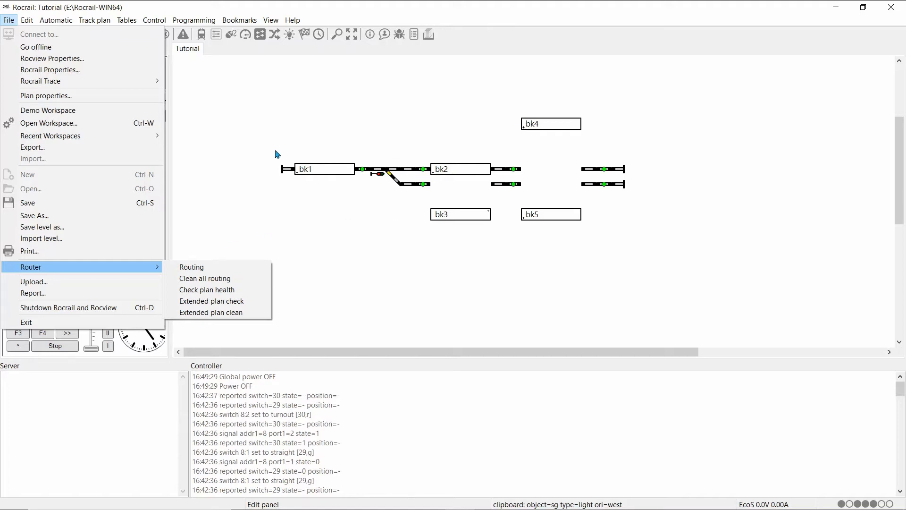
left_click(184, 268)
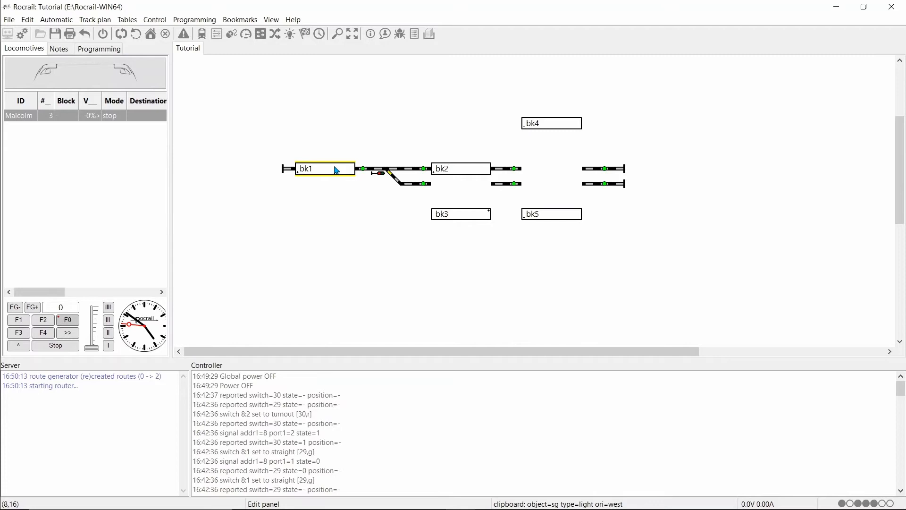
Step: Open block bk1's routes and assign sensor fb1 with the enter2in event to the route from bk2 to bk1
right_click(335, 167)
left_click(377, 274)
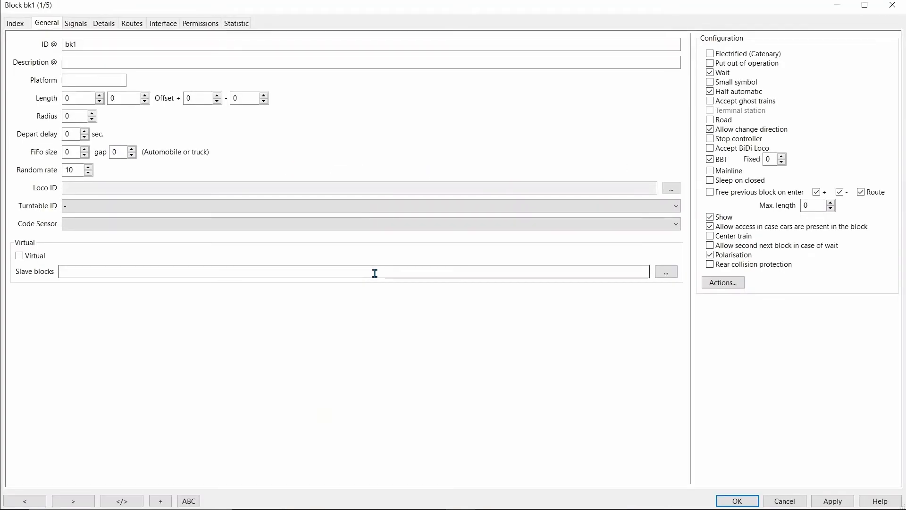
left_click(132, 23)
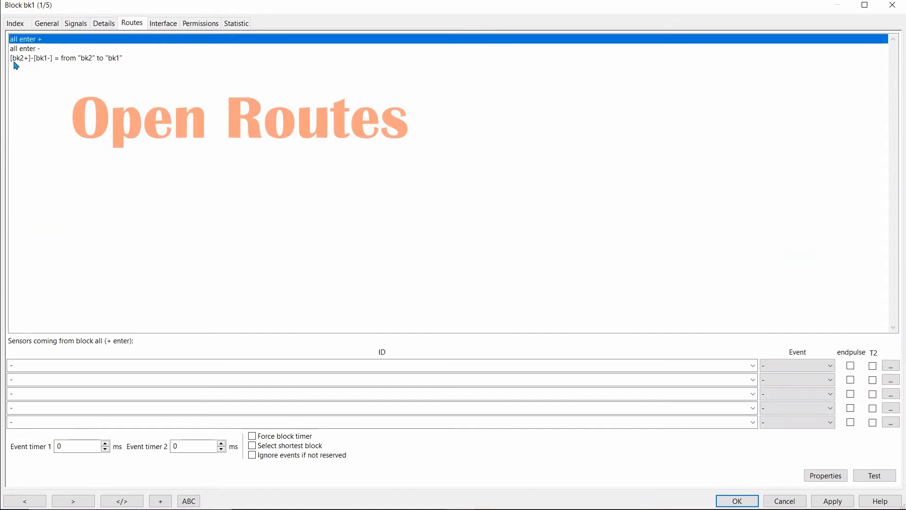
left_click(43, 60)
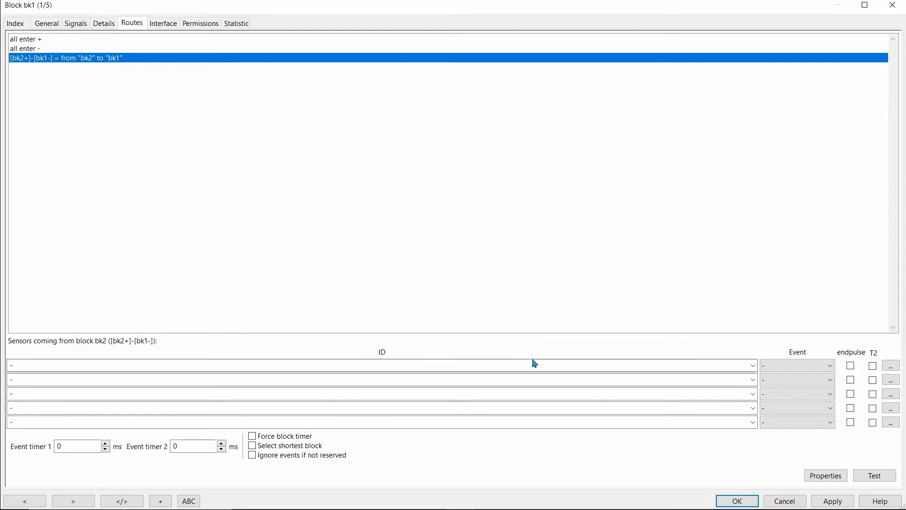
left_click(753, 366)
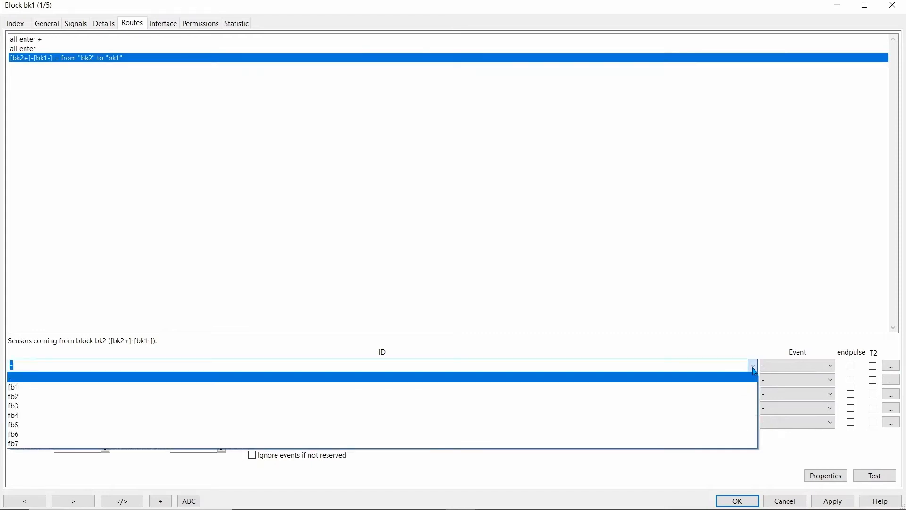
left_click(23, 390)
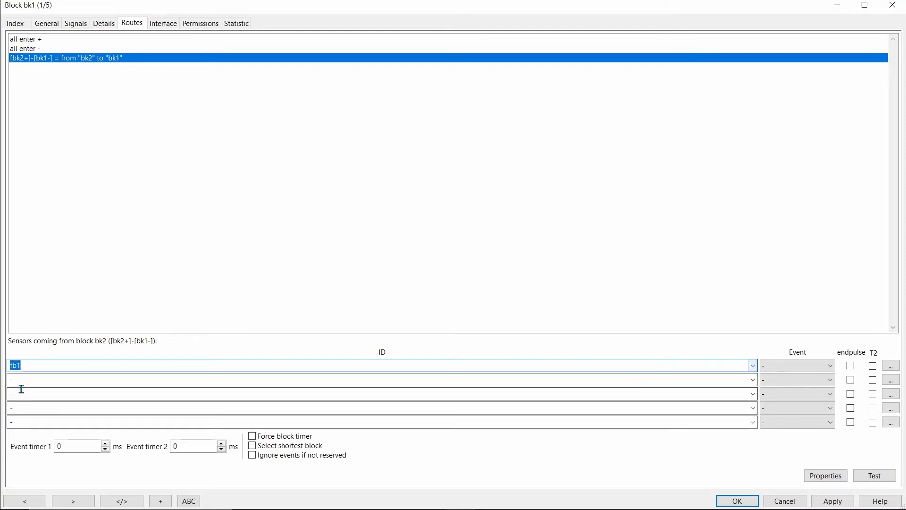
left_click(832, 368)
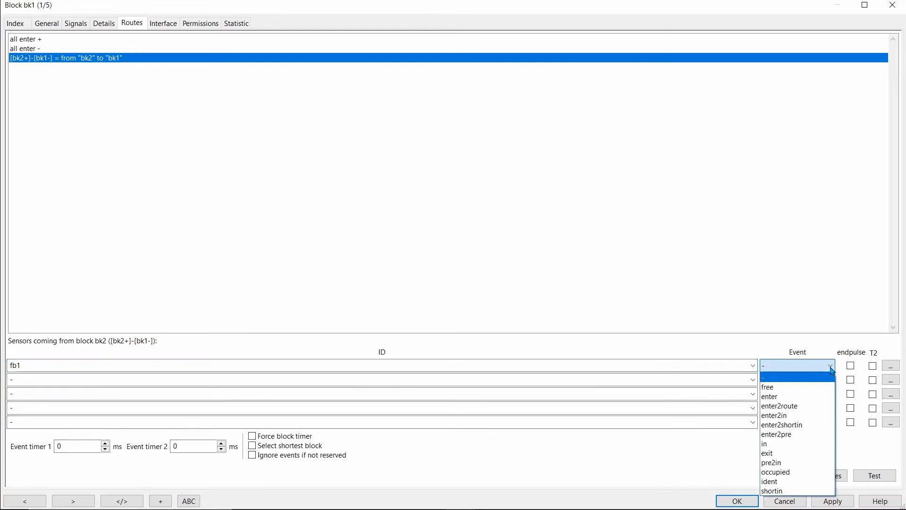
left_click(793, 416)
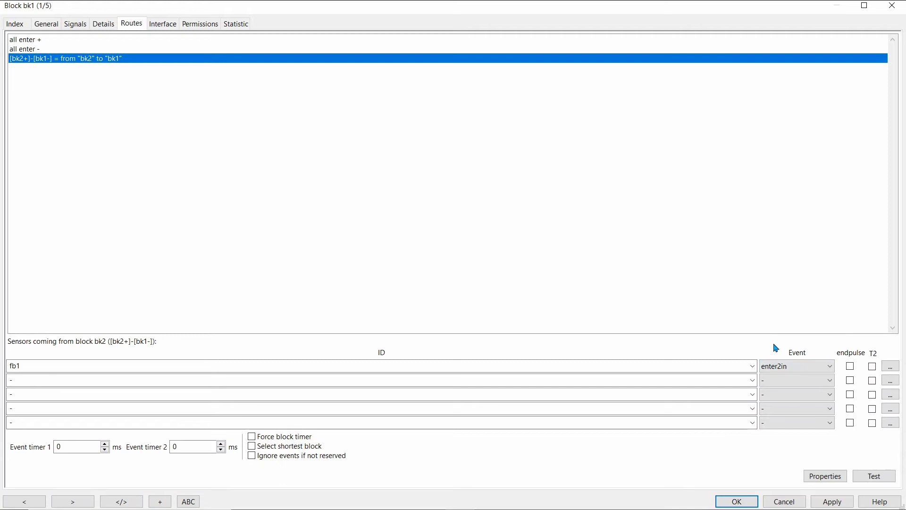
Step: Apply the sensor assignment for block bk1 and close its properties
left_click(836, 503)
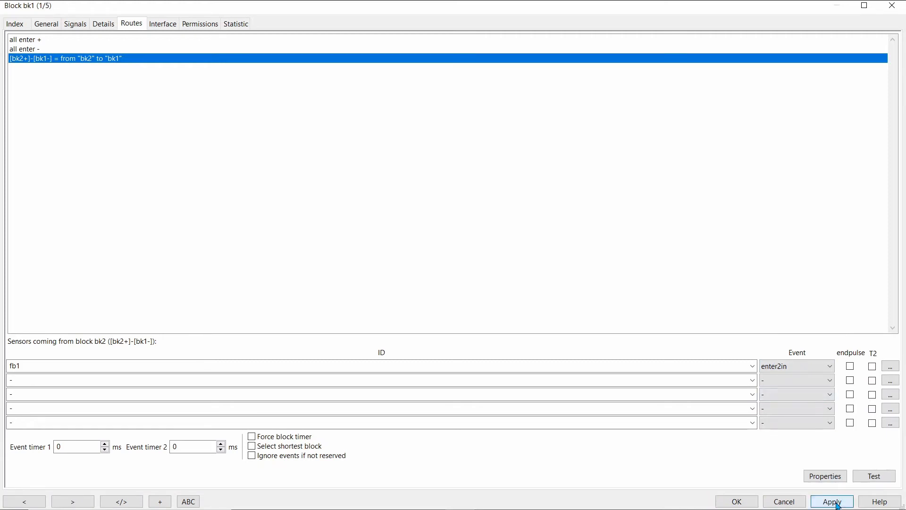
left_click(748, 503)
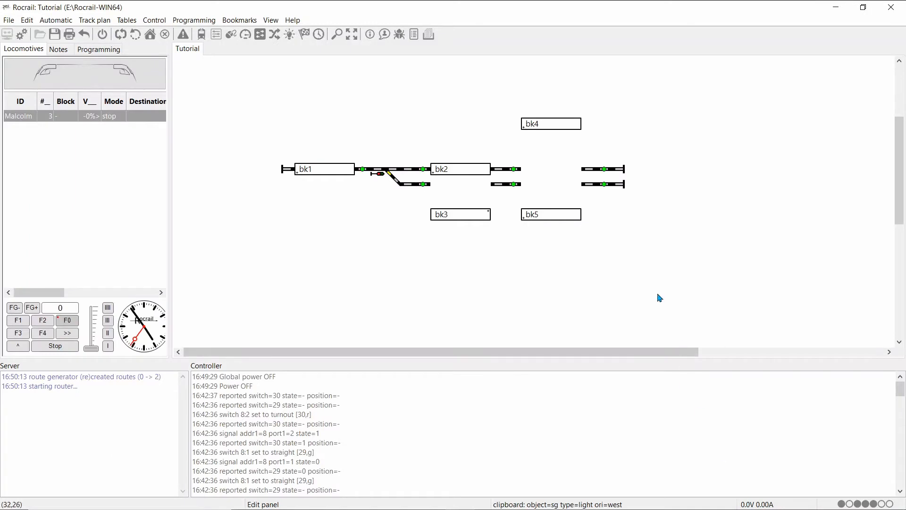
Step: Assign sensor fb2 with the enter2in event to block bk2's route from bk1 to bk2, and save the block
right_click(460, 171)
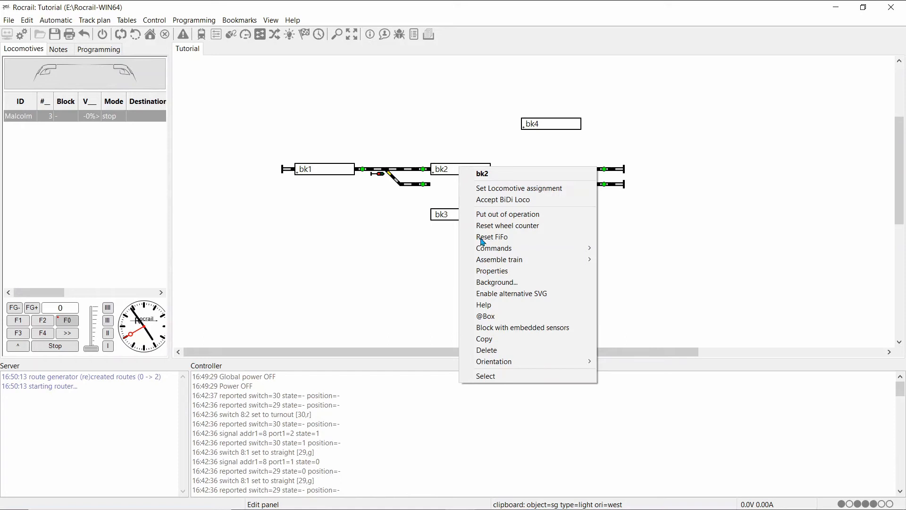
left_click(493, 272)
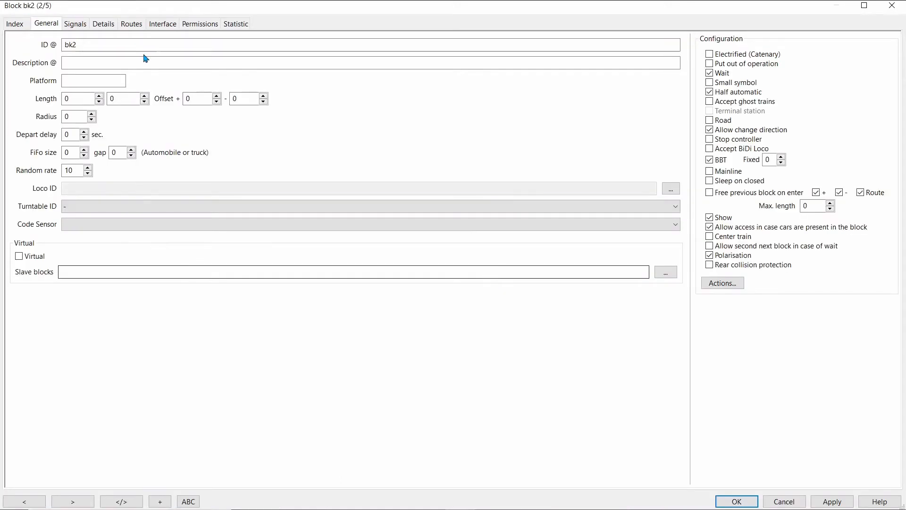
left_click(131, 24)
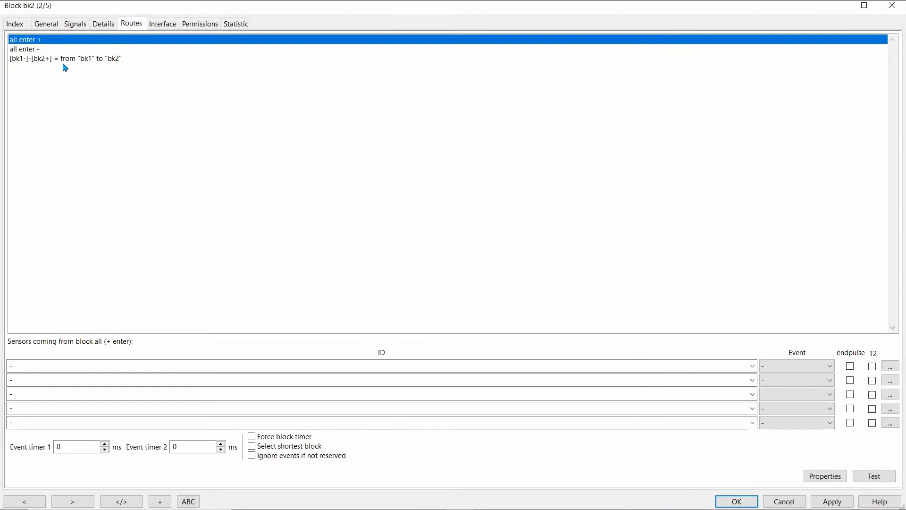
left_click(62, 59)
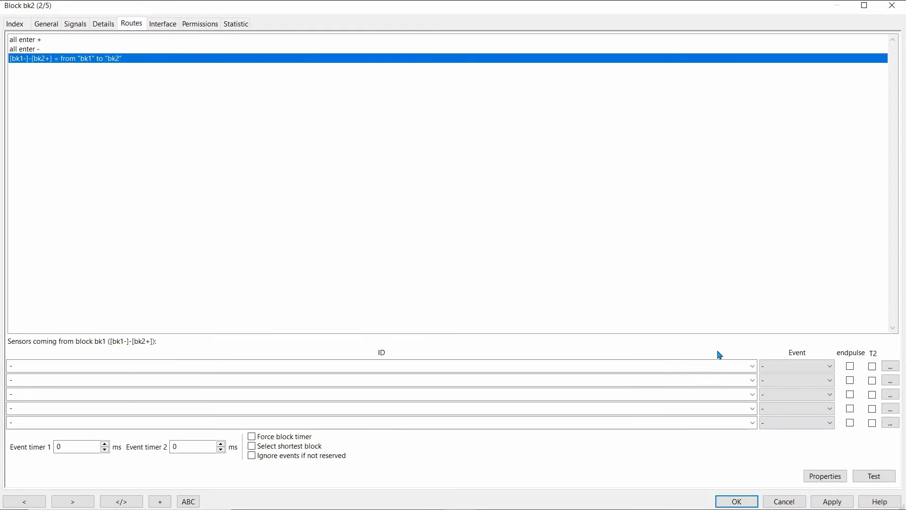
left_click(752, 366)
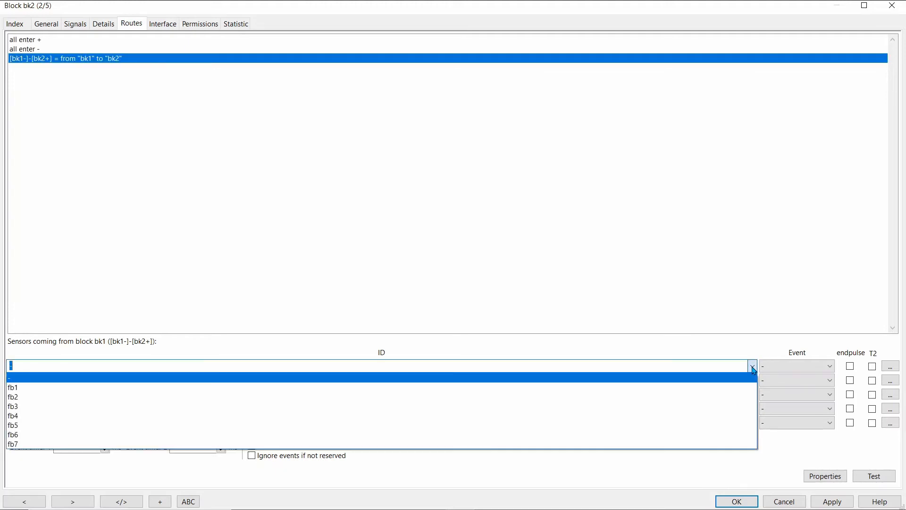
left_click(71, 399)
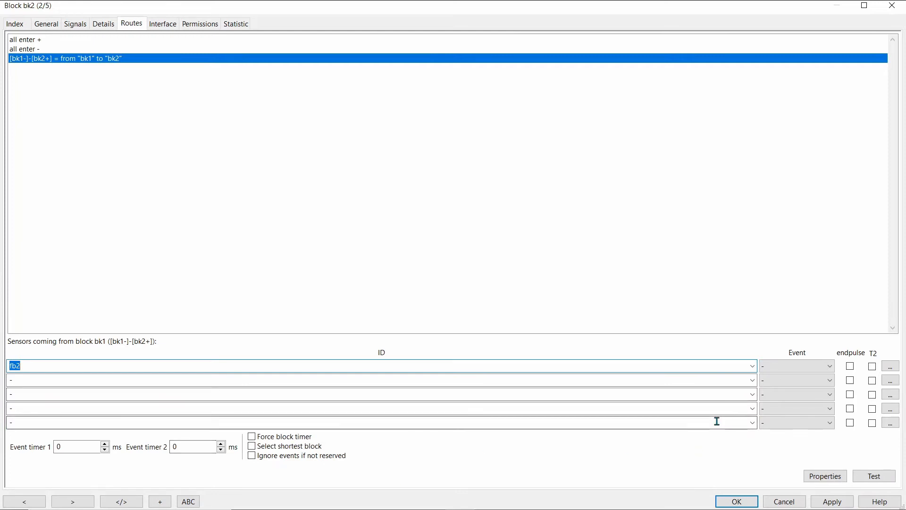
left_click(830, 367)
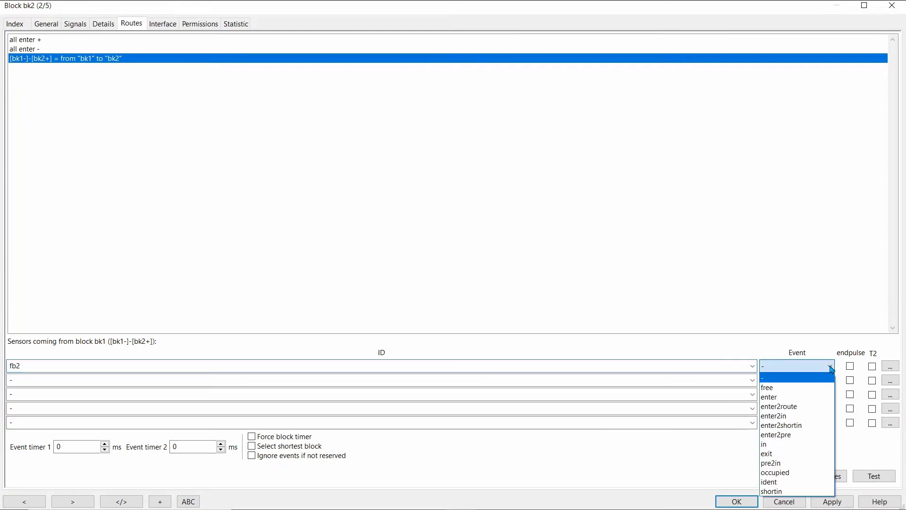
left_click(771, 415)
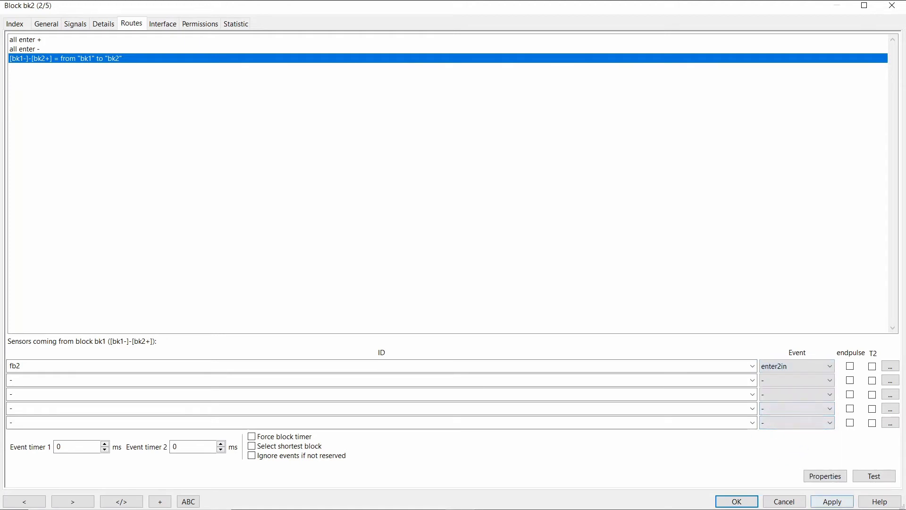
left_click(844, 502)
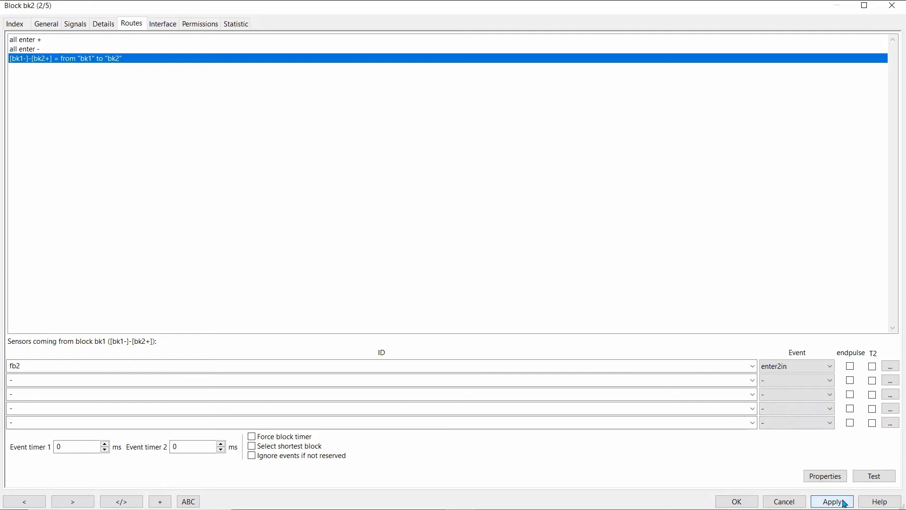
left_click(745, 501)
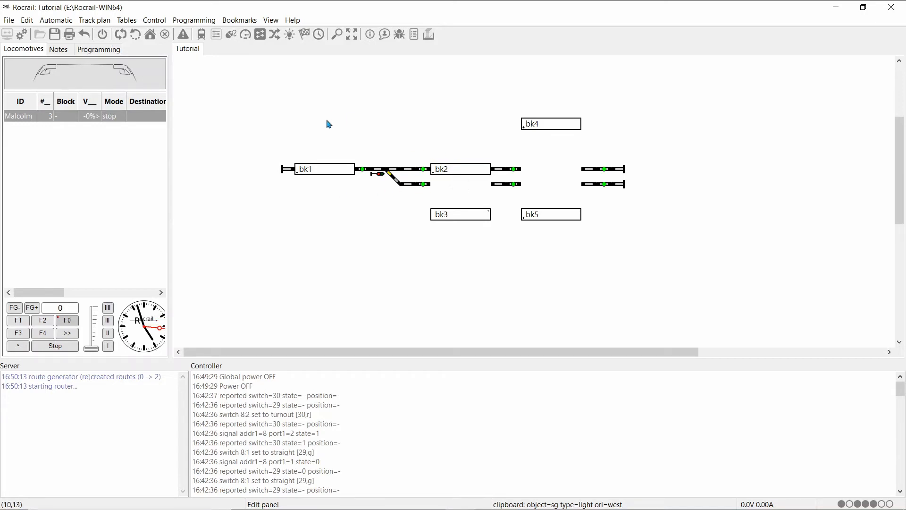
Step: Examine the speed settings of the locomotive in the locomotive table, and close its properties
left_click_drag(308, 169, 384, 173)
left_click(125, 25)
left_click(147, 49)
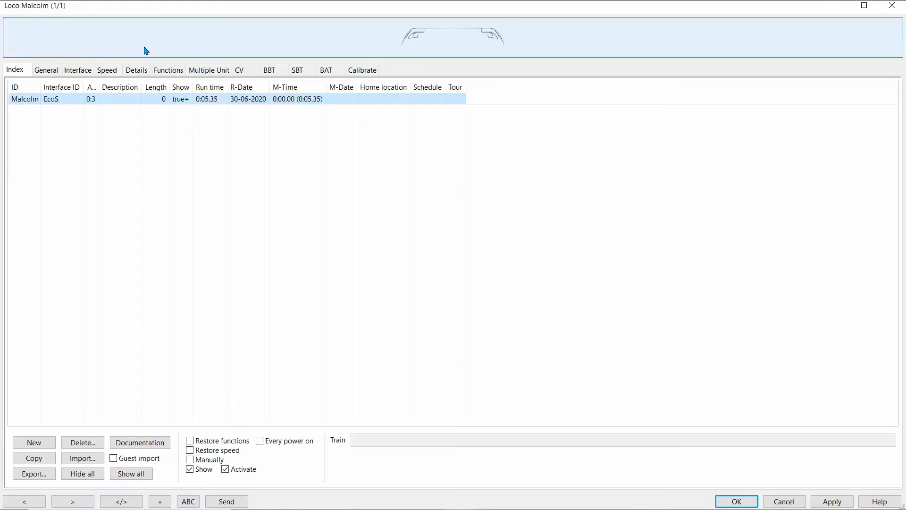
left_click(106, 70)
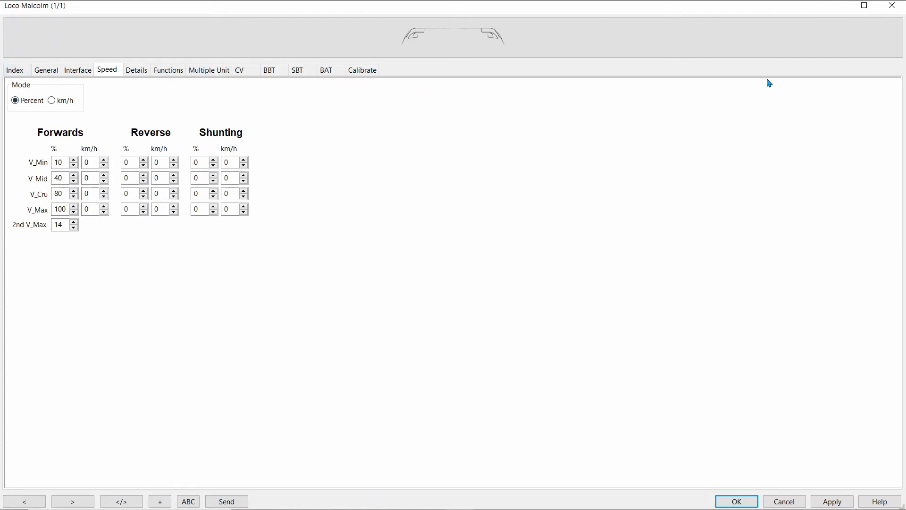
left_click(893, 6)
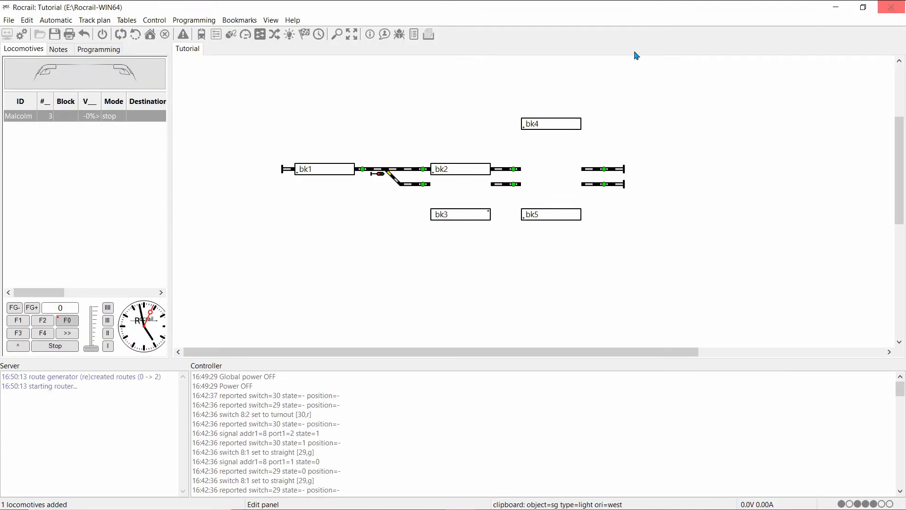
Step: Examine the details of block bk1, including its arrival and departure speeds
right_click(325, 174)
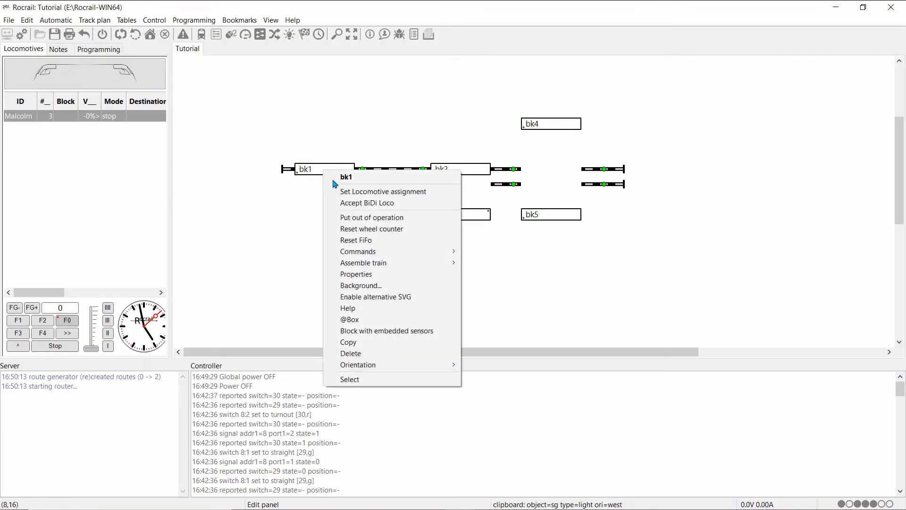
left_click(378, 276)
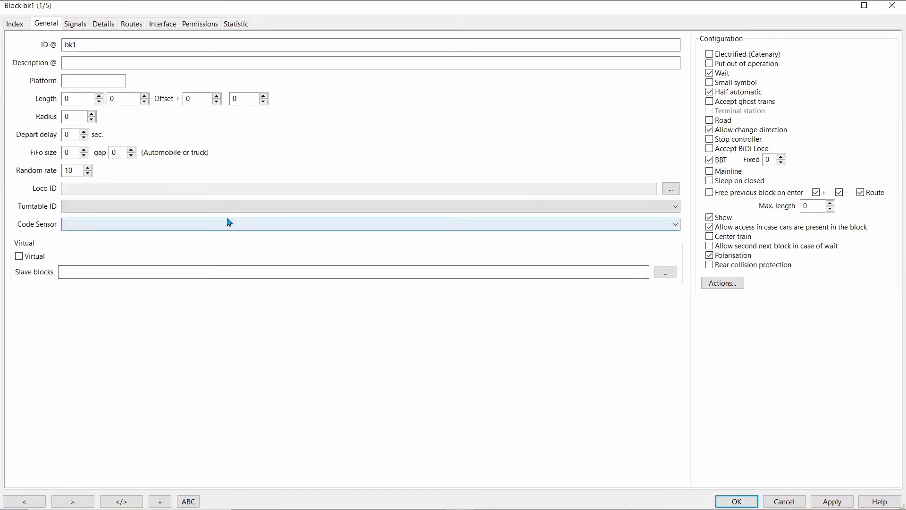
left_click(97, 30)
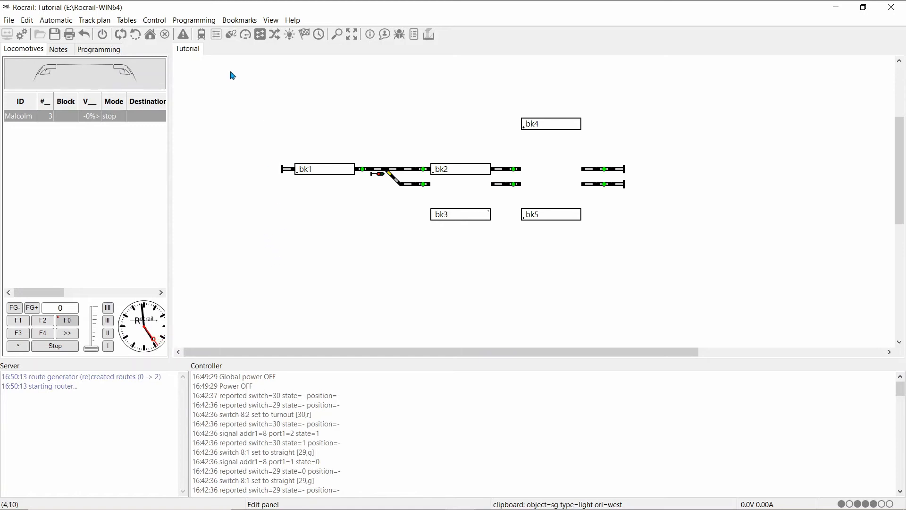
Step: Examine the speed settings of route [bk1-]-[bk2+] in the routes table, and close the route's properties
left_click(127, 23)
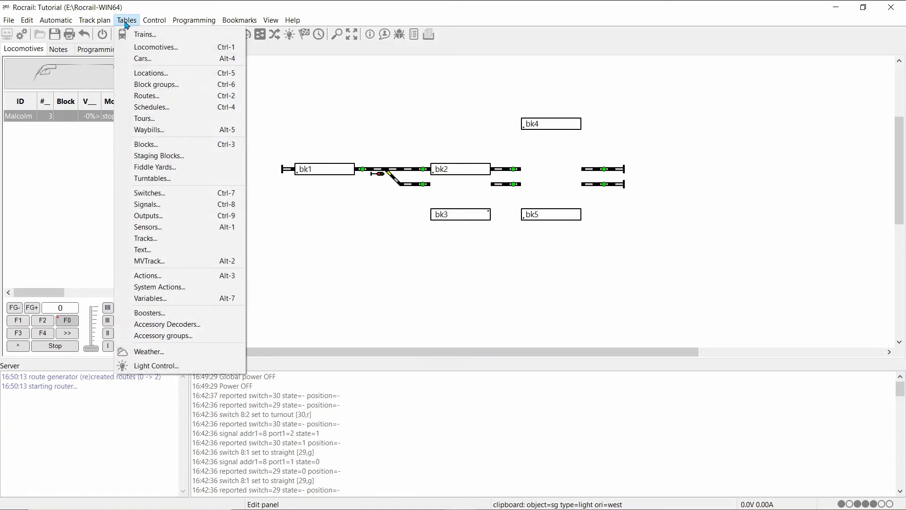
left_click(150, 95)
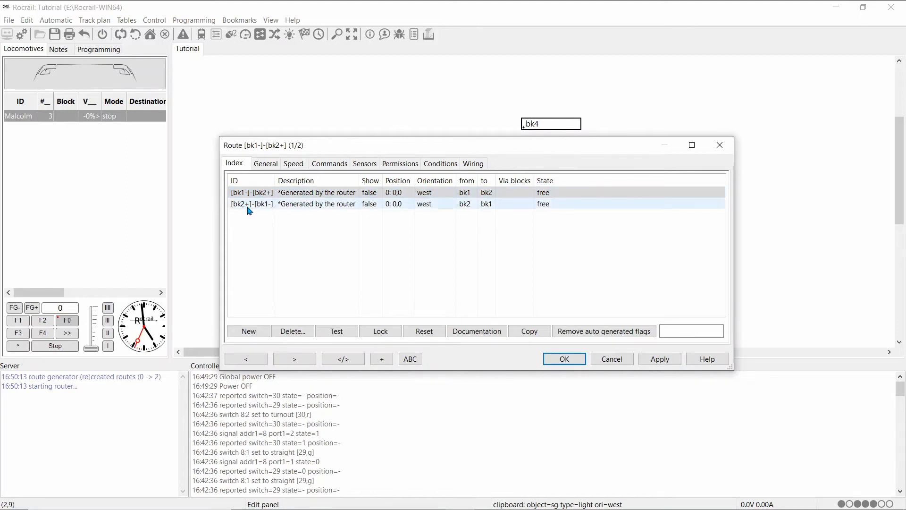
left_click(294, 165)
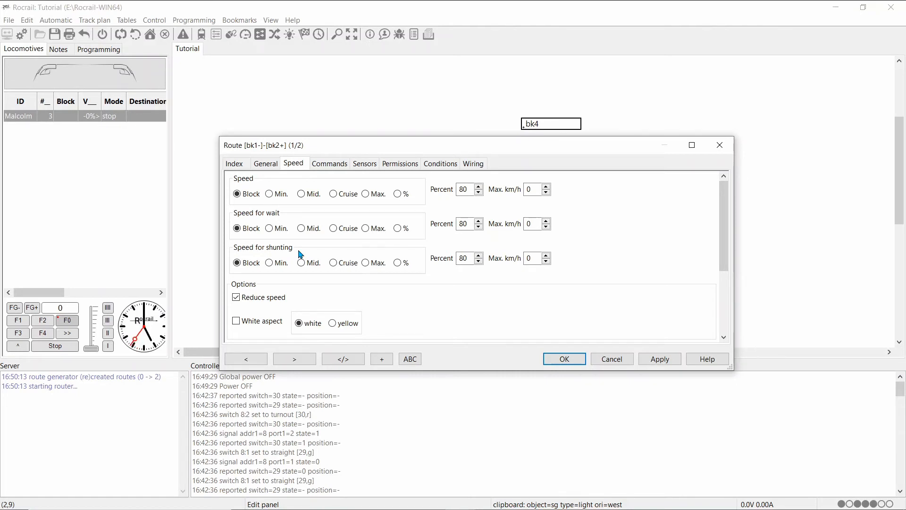
left_click(730, 150)
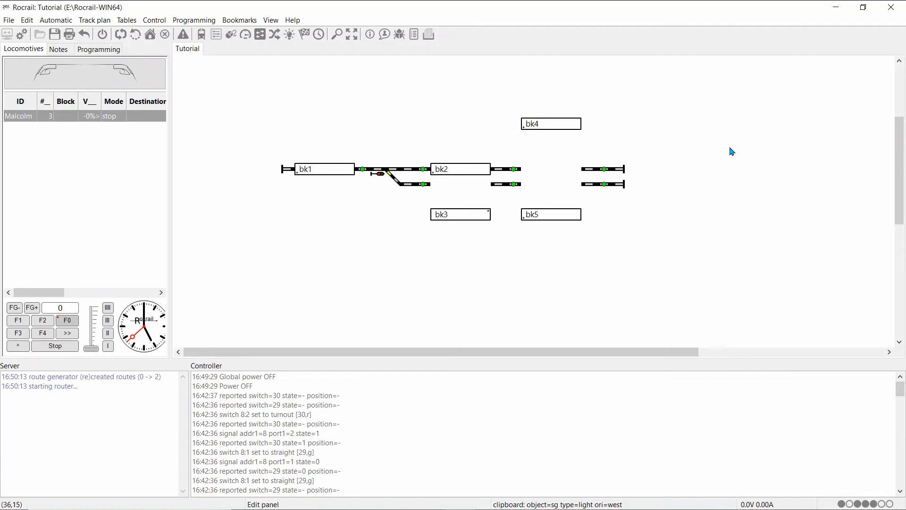
Step: Set block bk1's arrival and departure speeds to percentage mode at 10% in the block details
left_click(130, 21)
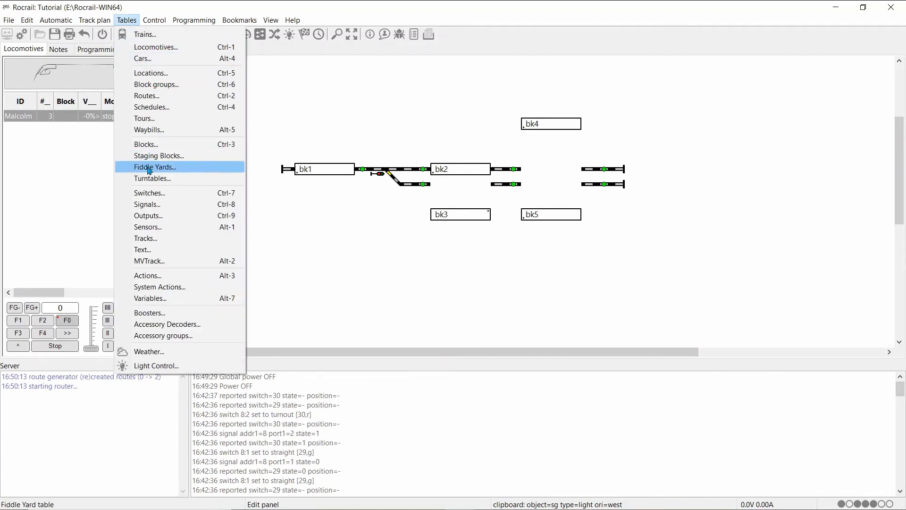
left_click(155, 152)
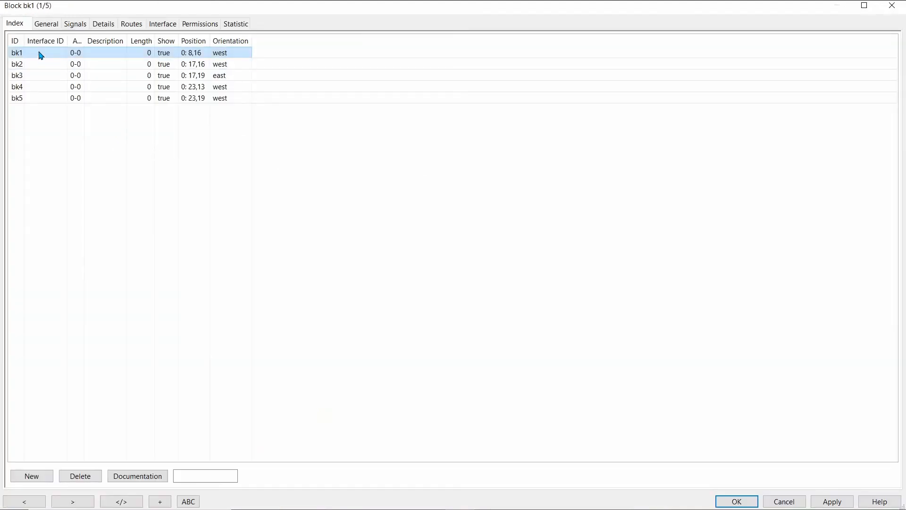
left_click(104, 29)
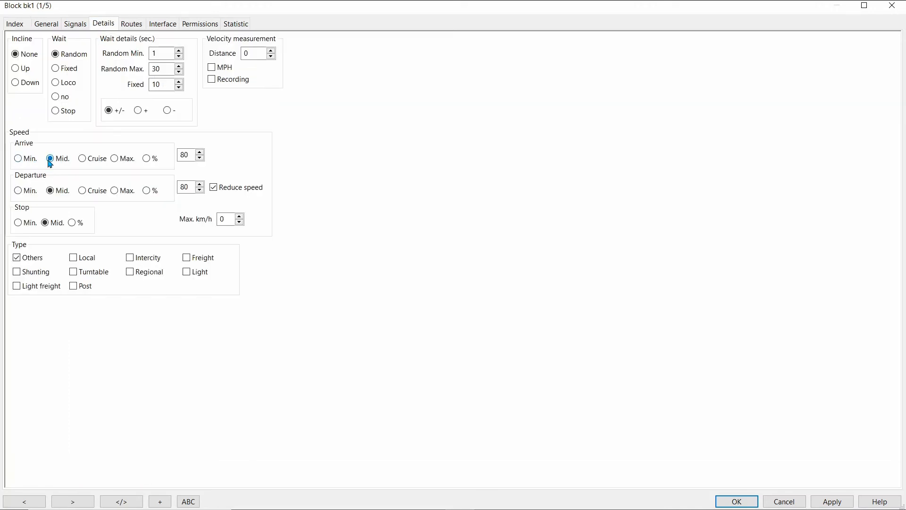
left_click(147, 159)
left_click(146, 190)
left_click_drag(189, 156, 178, 155)
type("1")
left_click_drag(193, 183, 177, 189)
type("1")
Step: Set block bk2's arrival and departure speeds to percentage mode at 10%, and save the block settings
left_click(13, 27)
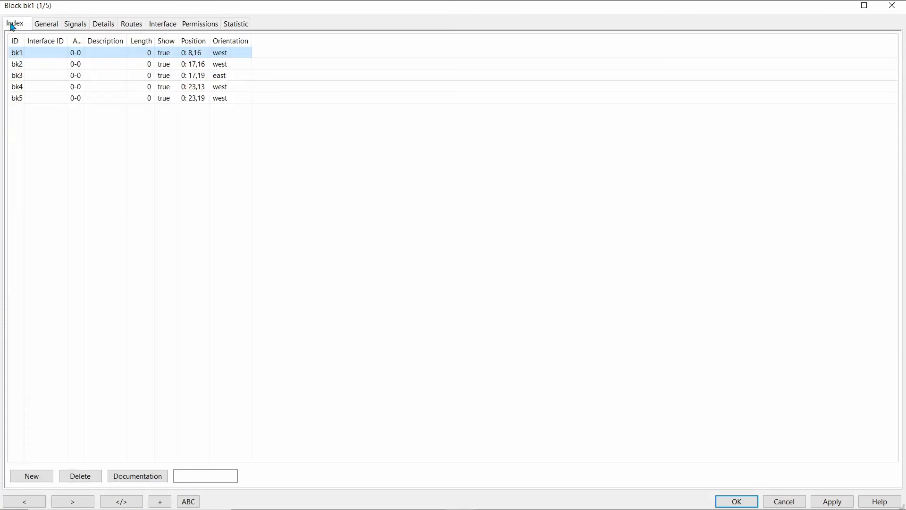
left_click(20, 64)
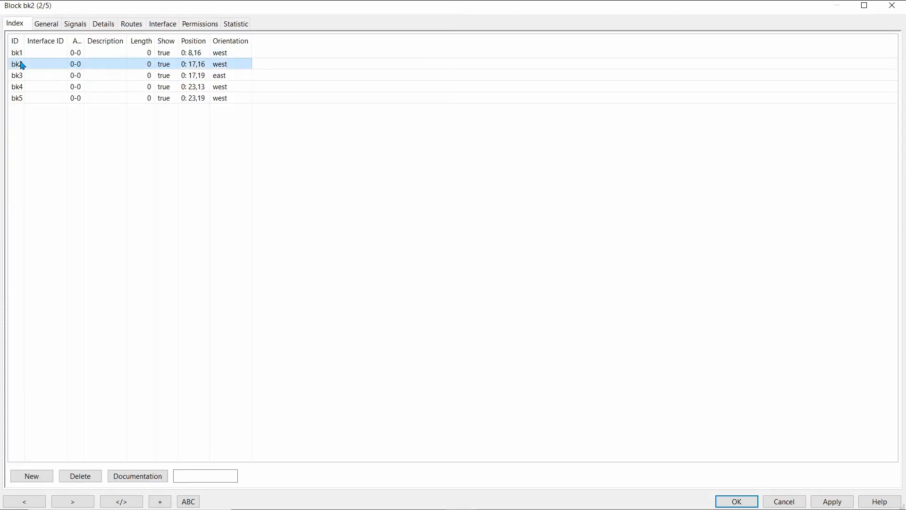
left_click(108, 27)
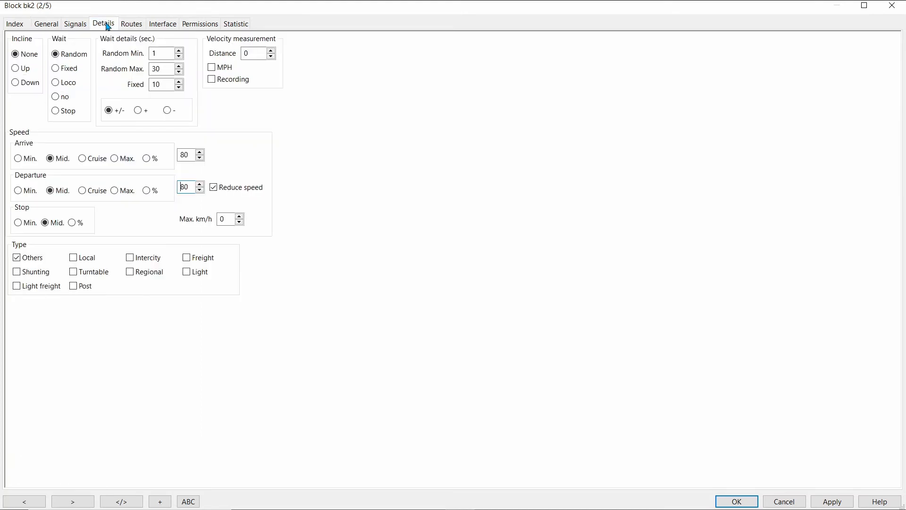
left_click(146, 160)
left_click(147, 191)
left_click_drag(191, 157, 179, 154)
type("1")
left_click_drag(189, 185, 153, 186)
type("1")
left_click(826, 502)
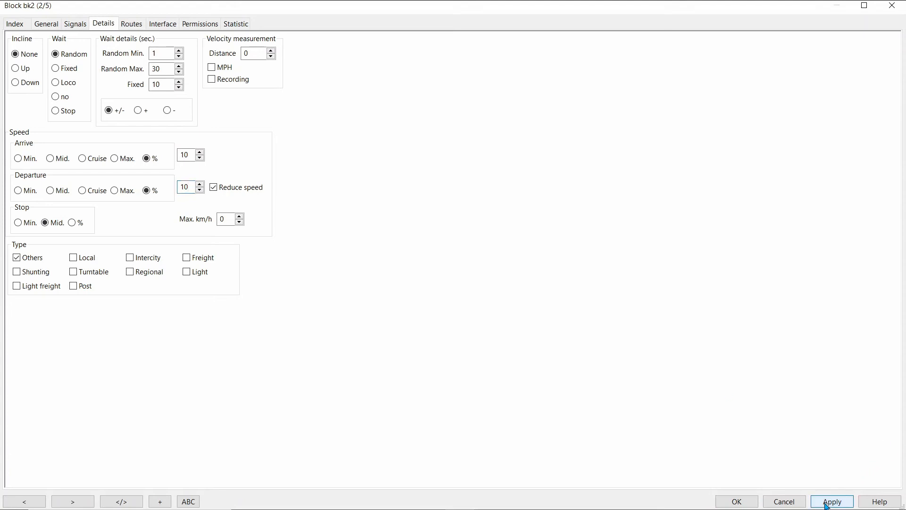
left_click(721, 505)
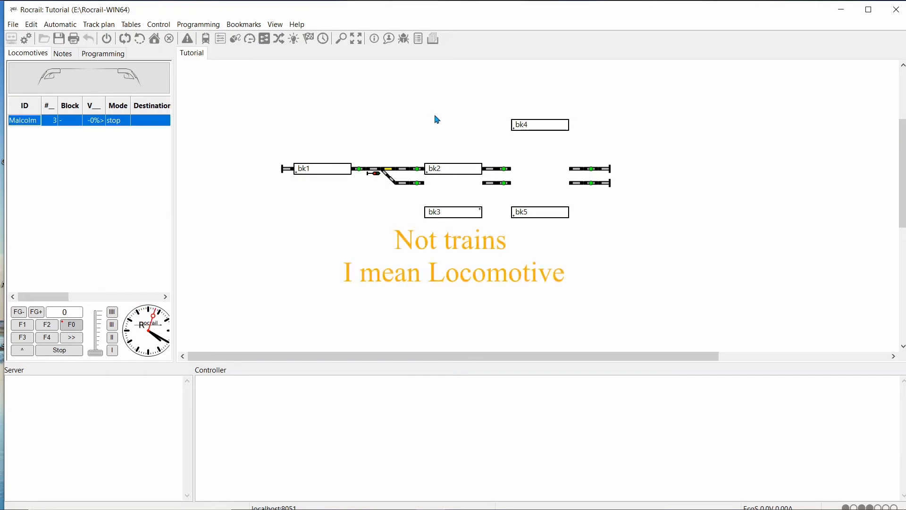
Step: Enable the Commuter train option in the locomotive's details, and save its properties
right_click(34, 125)
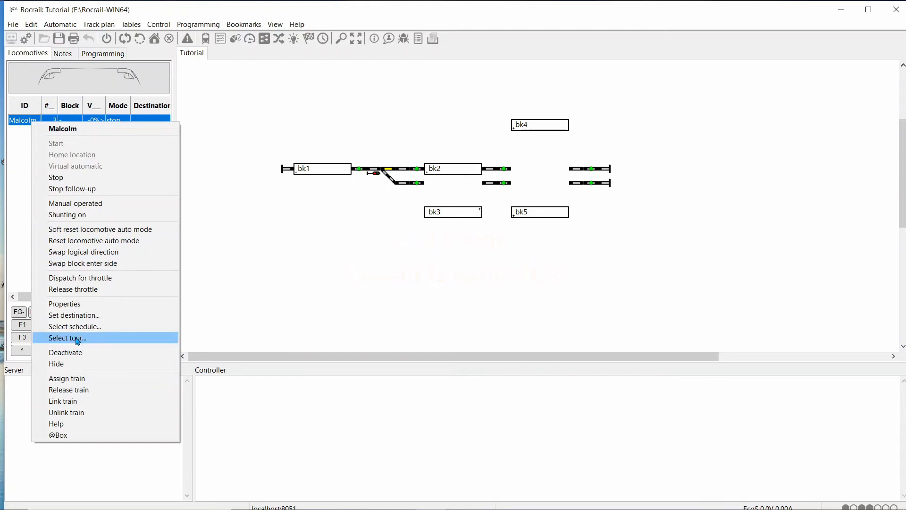
left_click(76, 307)
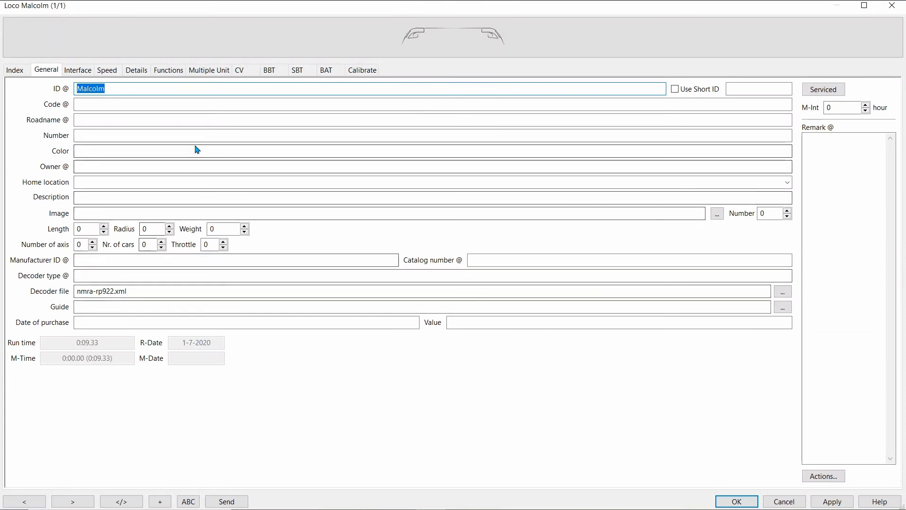
left_click(137, 70)
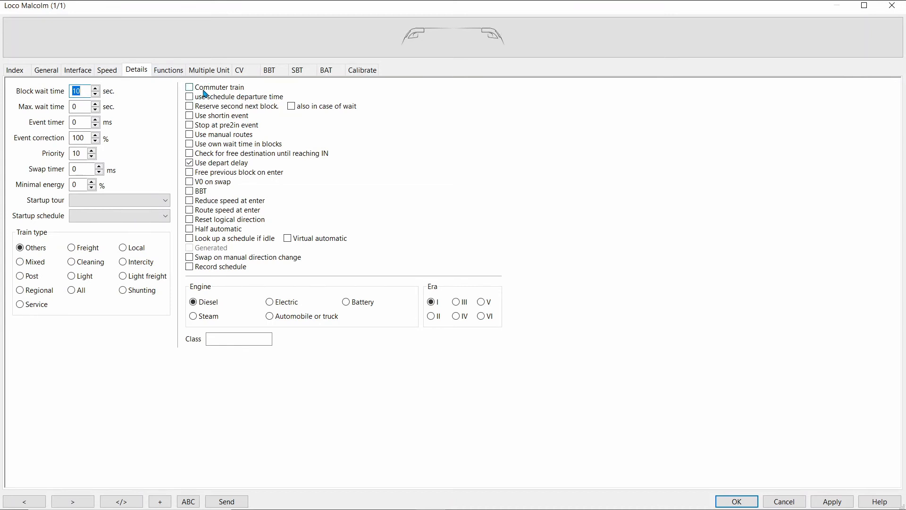
left_click(228, 98)
left_click(835, 500)
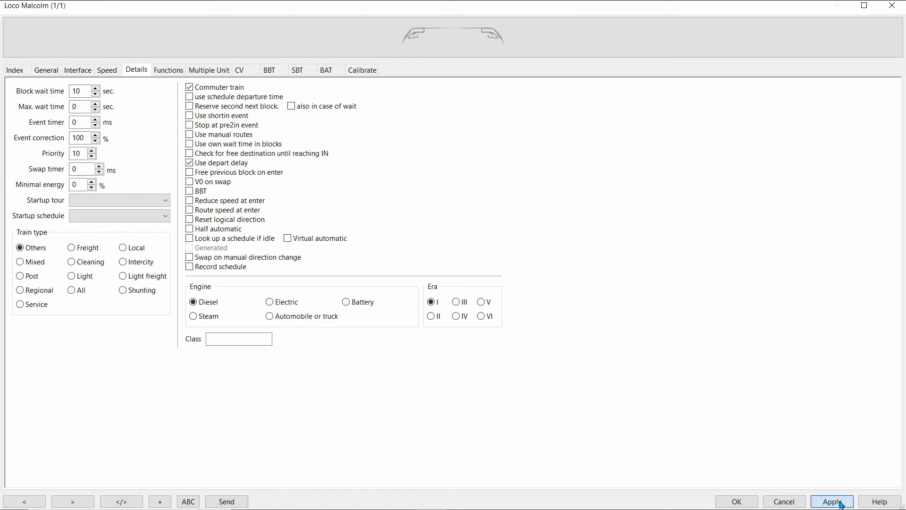
left_click(758, 502)
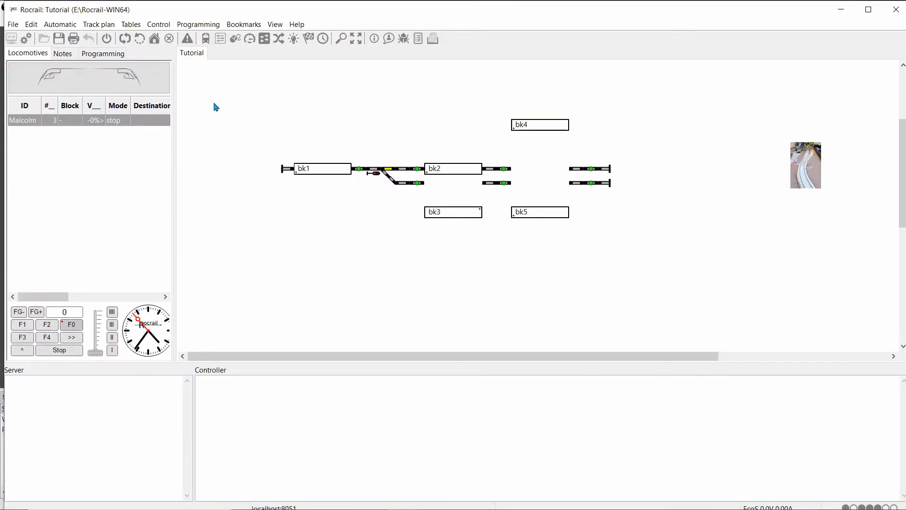
Step: Switch on the track power and assign the locomotive to block bk1
left_click(108, 41)
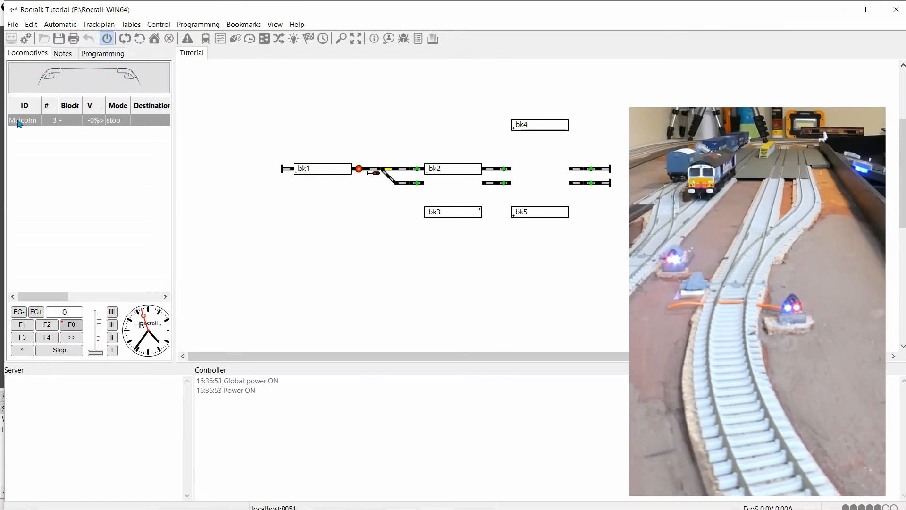
left_click_drag(19, 124, 332, 173)
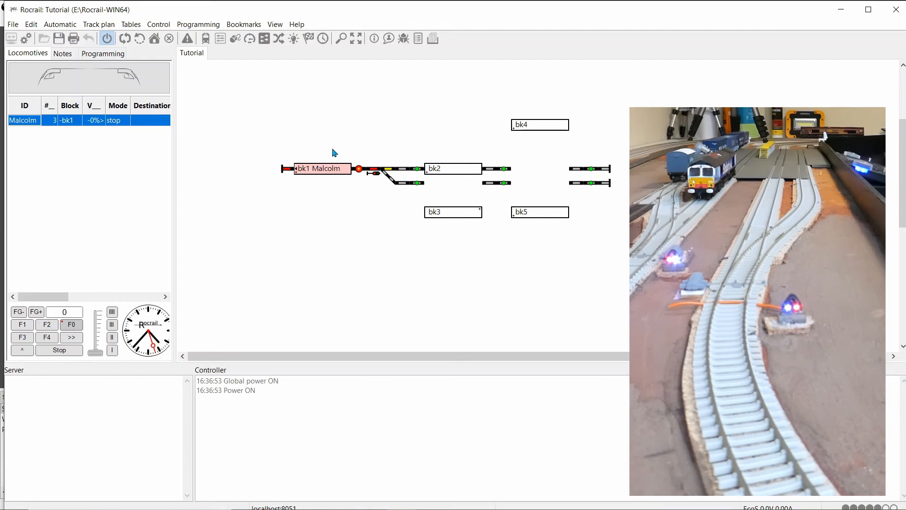
Step: Enable automatic mode and start all locomotives, confirming the start
left_click(125, 41)
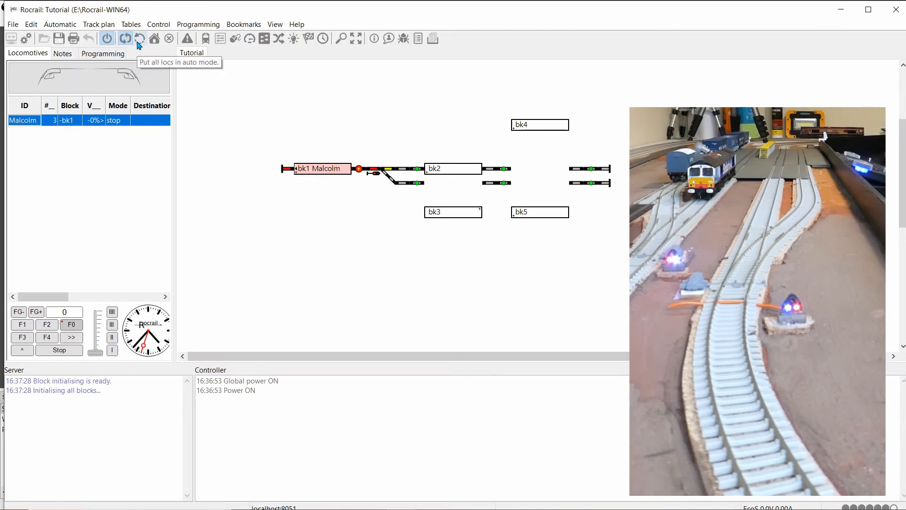
left_click(138, 41)
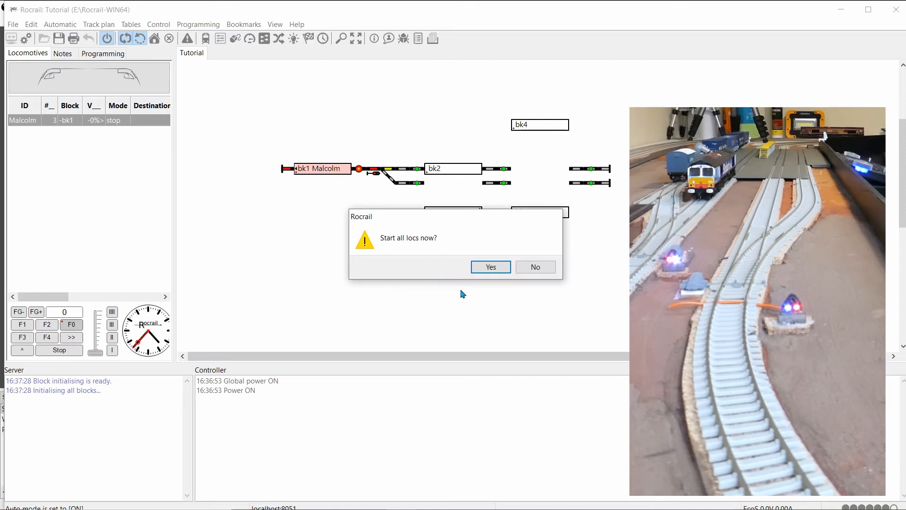
left_click(491, 267)
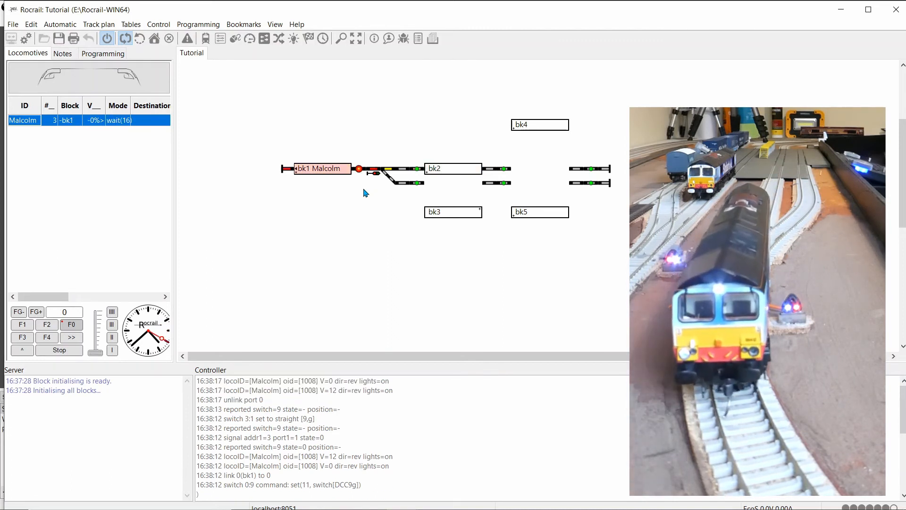
Step: Set Event timer 1 of block bk1 to 5000 ms for the "all enter +" route entry, and apply it
left_click(327, 173)
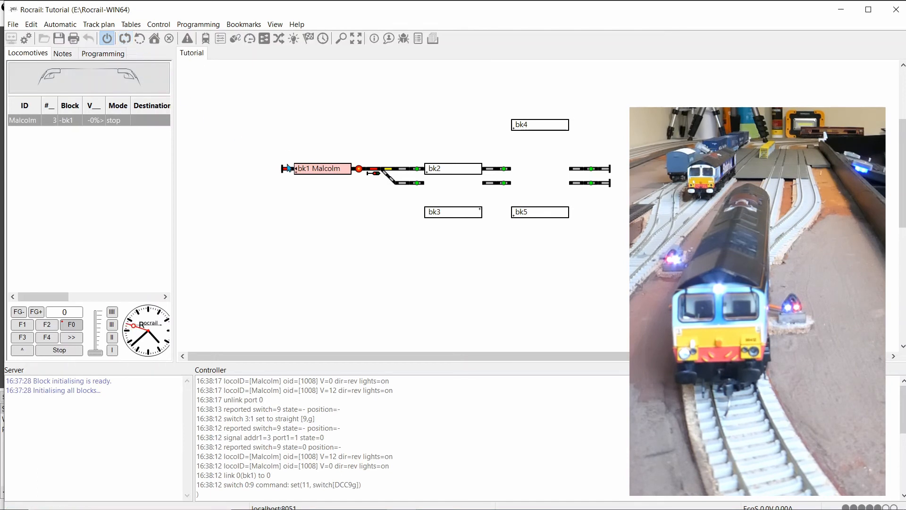
right_click(317, 177)
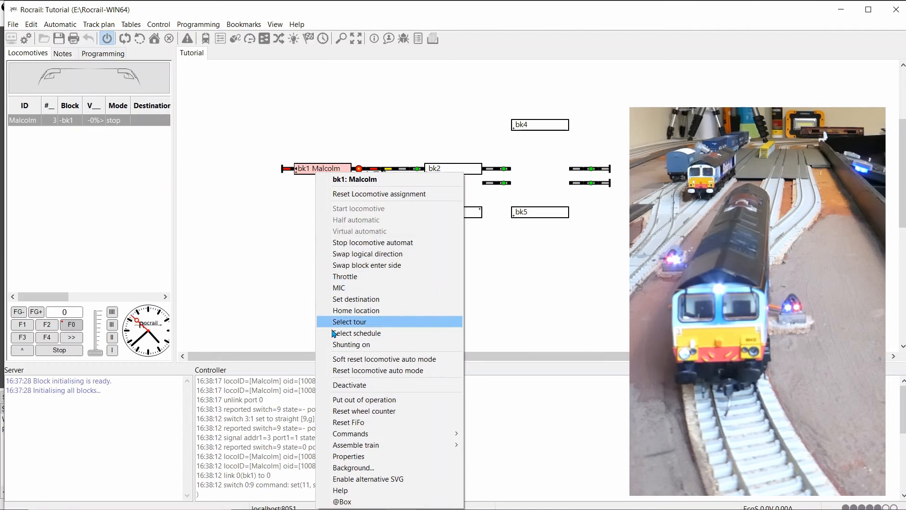
left_click(362, 456)
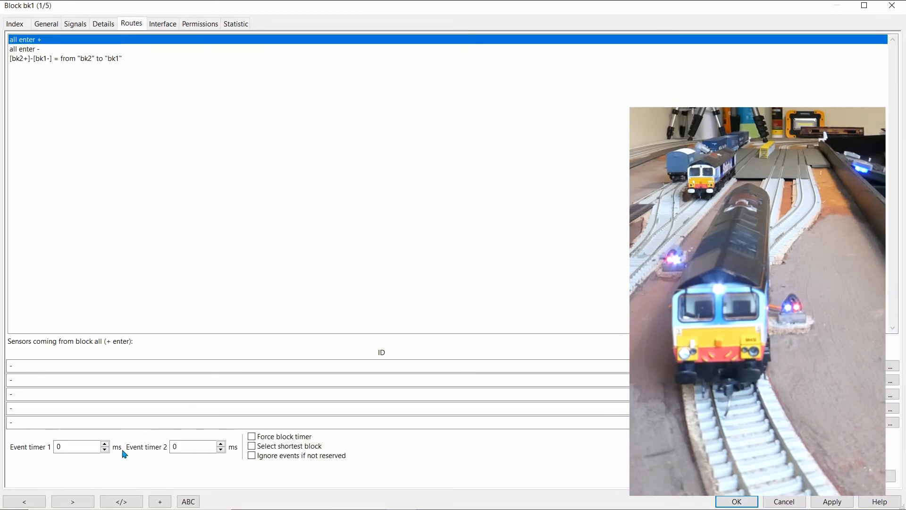
left_click(62, 445)
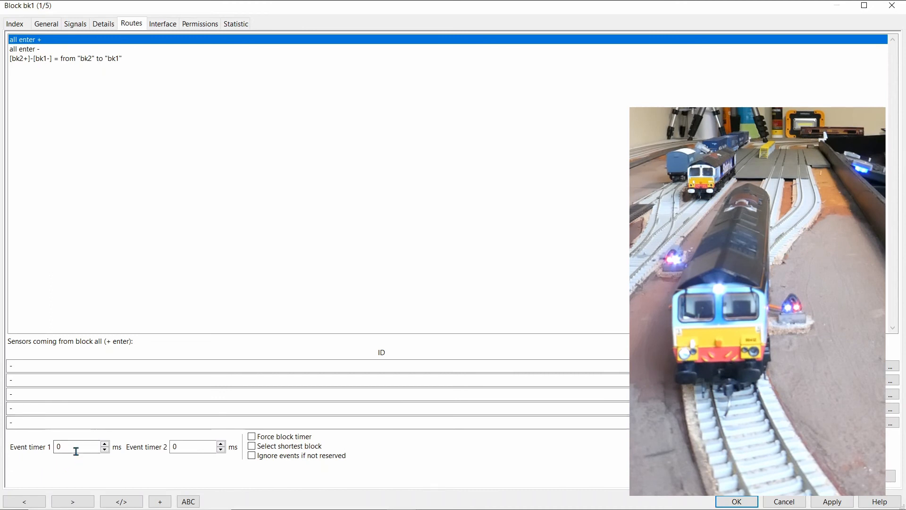
type("5000")
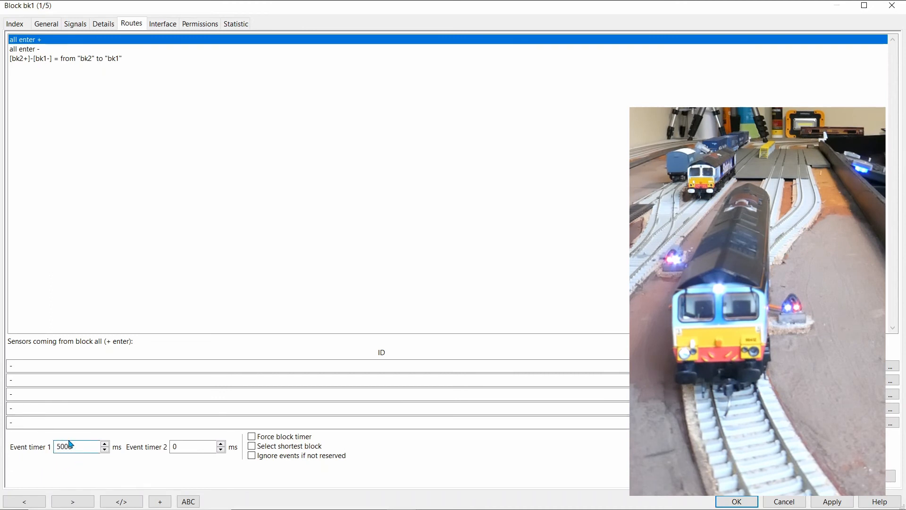
left_click(831, 501)
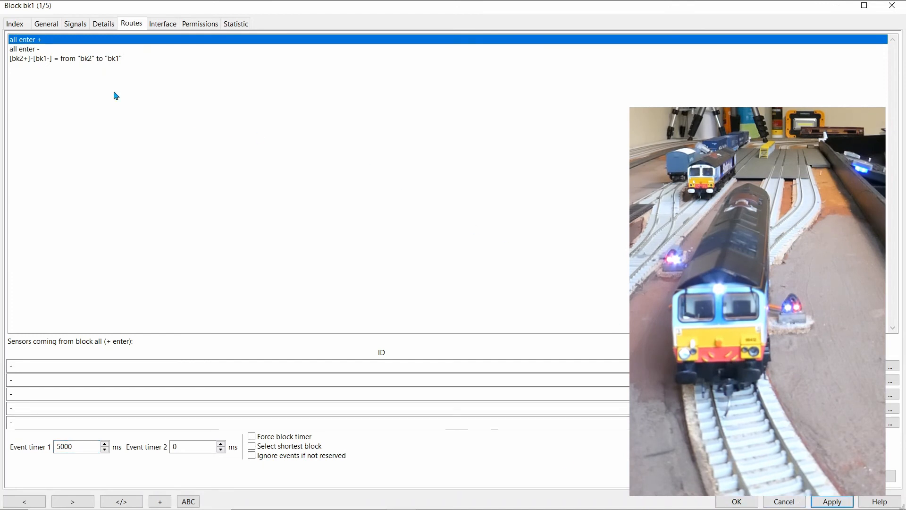
Step: Set Event timer 1 of block bk2 to 5000 ms for the "all enter +" route entry, and save the block properties
left_click(12, 27)
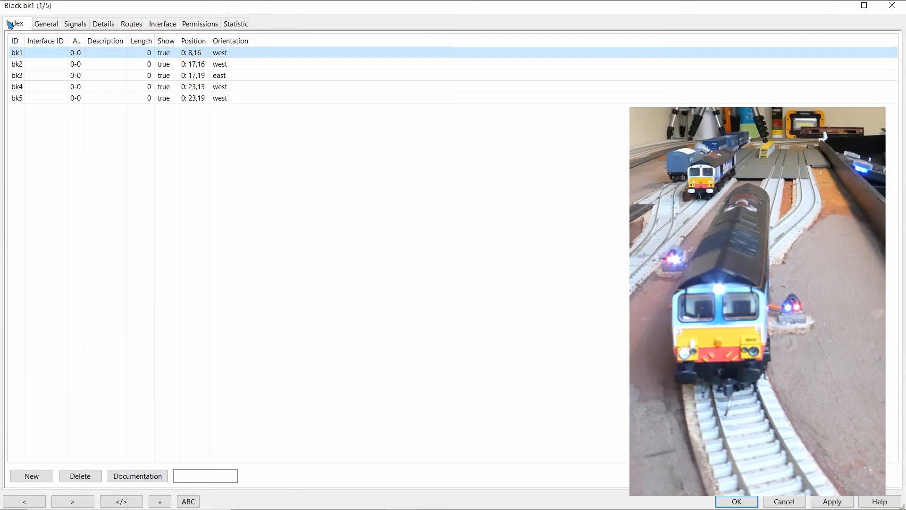
left_click(20, 64)
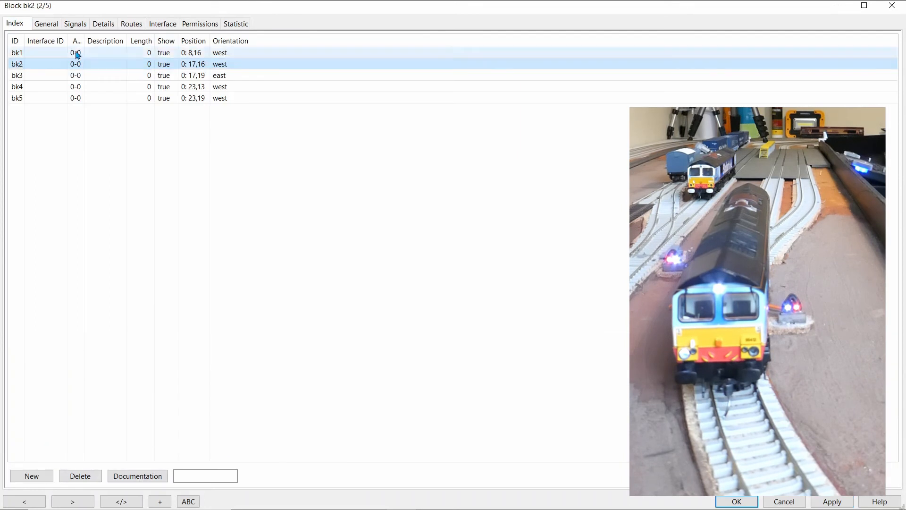
left_click(124, 24)
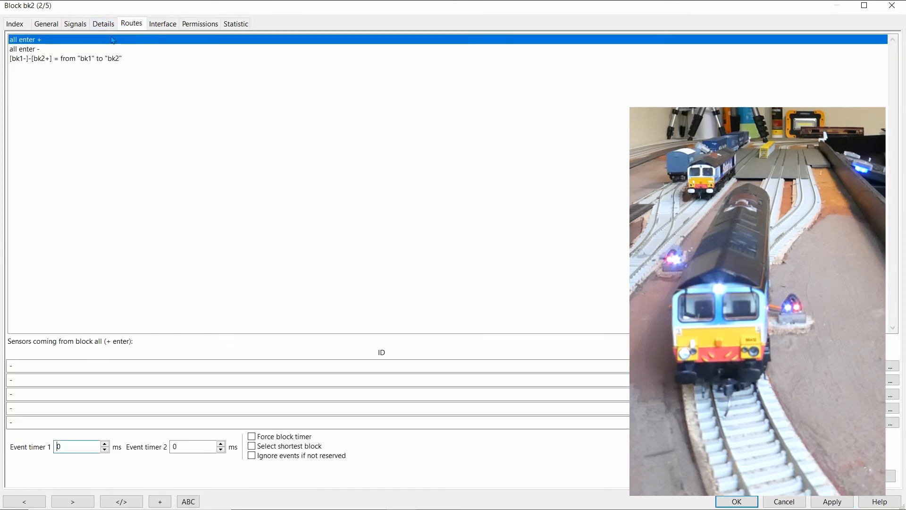
double_click(56, 447)
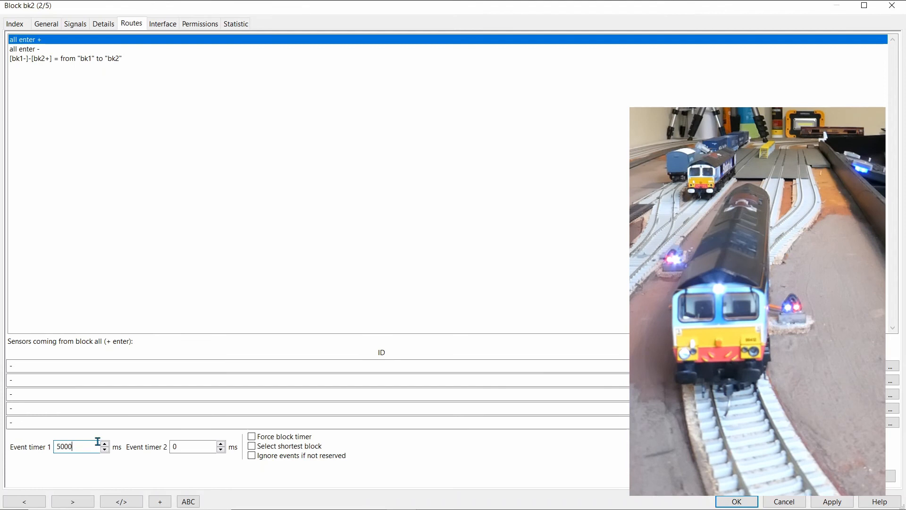
left_click(829, 504)
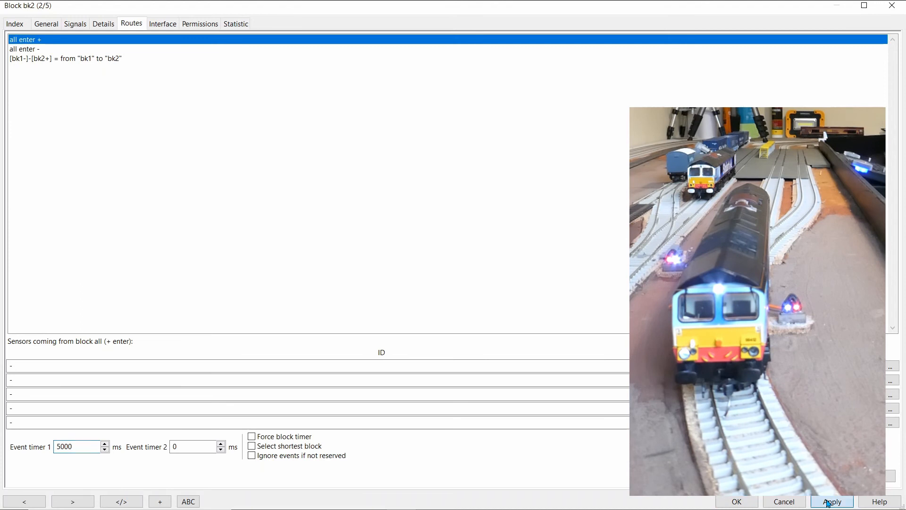
left_click(744, 503)
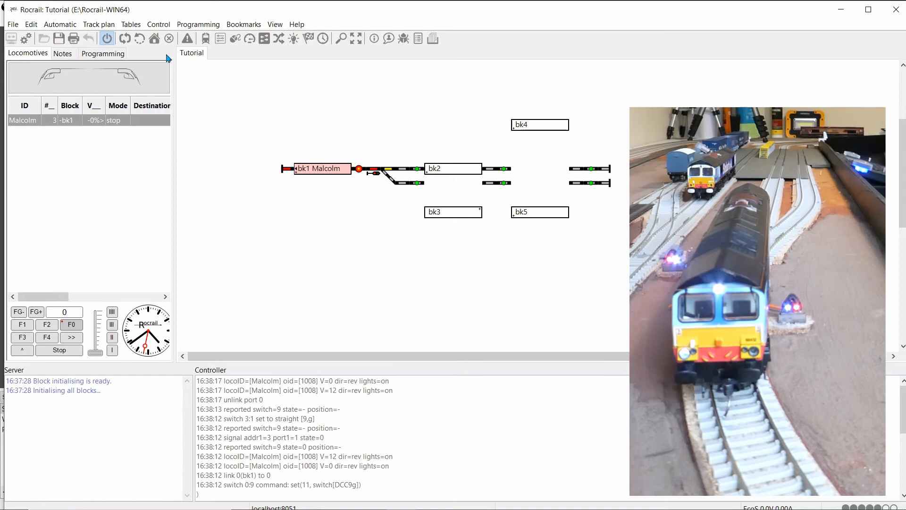
Step: Enable automatic mode and run the locomotive from block bk1 to bk2 and back to bk1
left_click(125, 40)
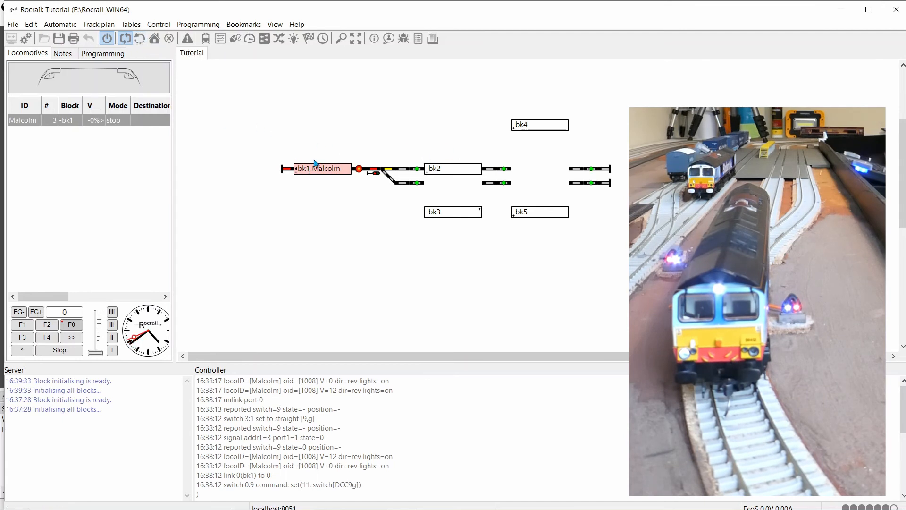
left_click_drag(322, 176, 445, 175)
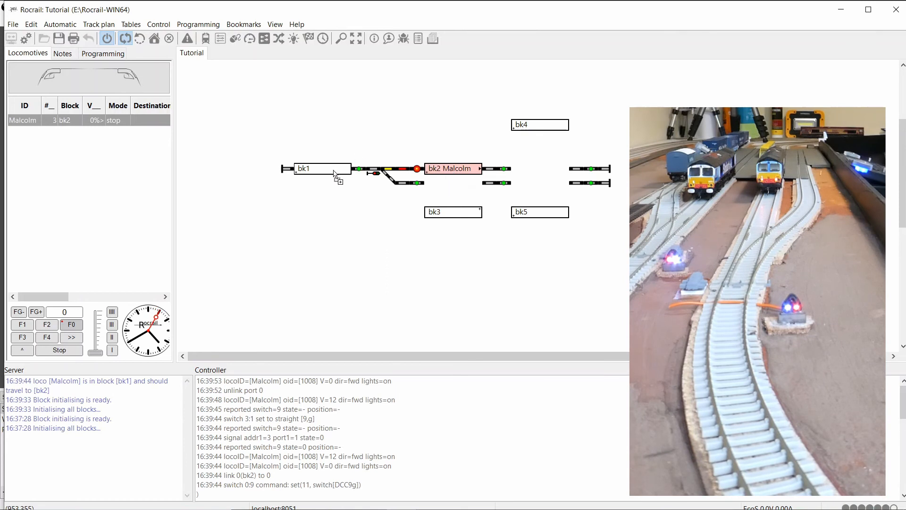
left_click_drag(334, 173, 335, 174)
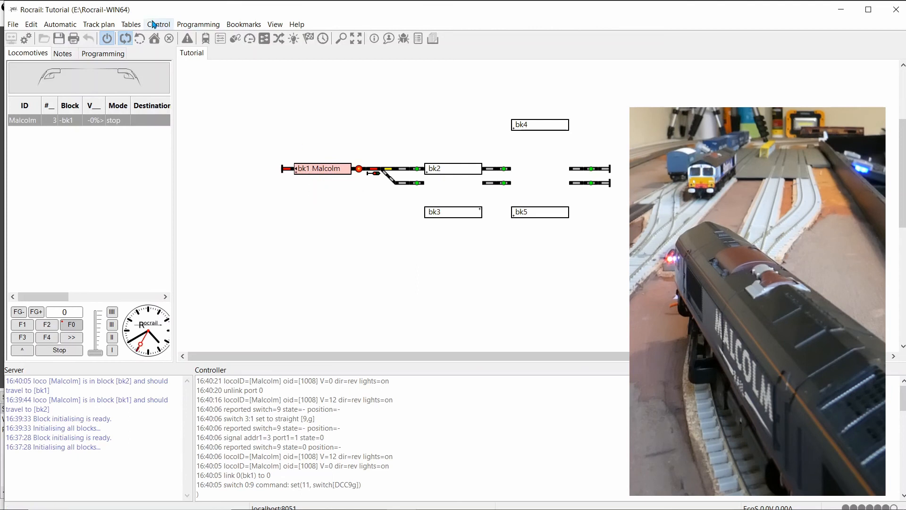
Step: Turn automatic mode off, set block bk1's Event timer 1 to 10000 ms for "all enter +", and save the block properties
left_click(126, 42)
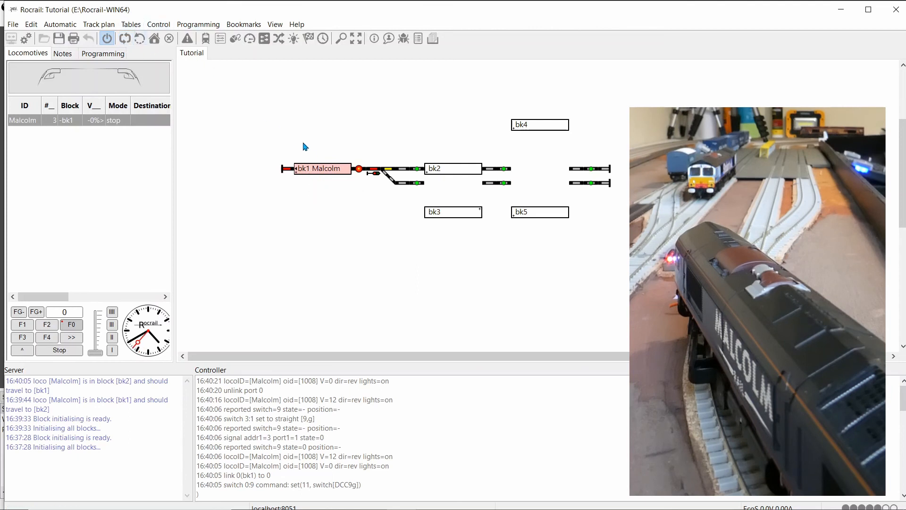
right_click(315, 170)
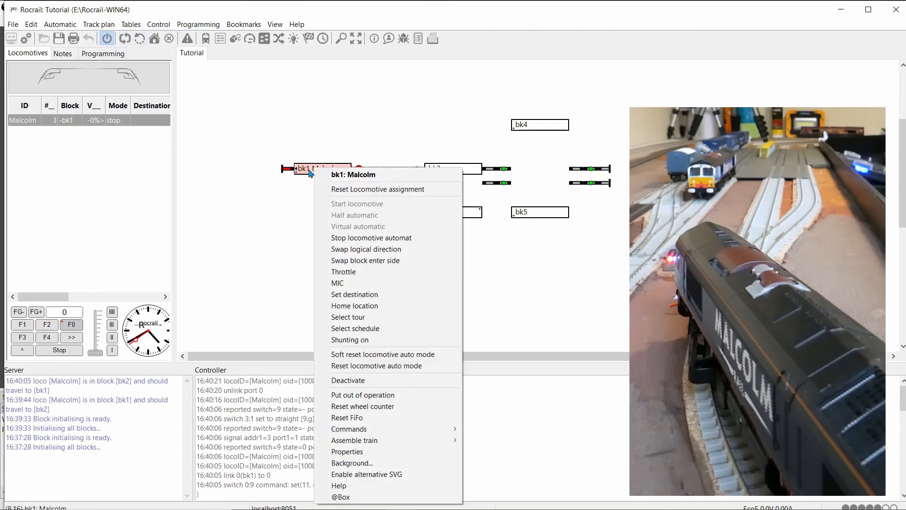
left_click(353, 452)
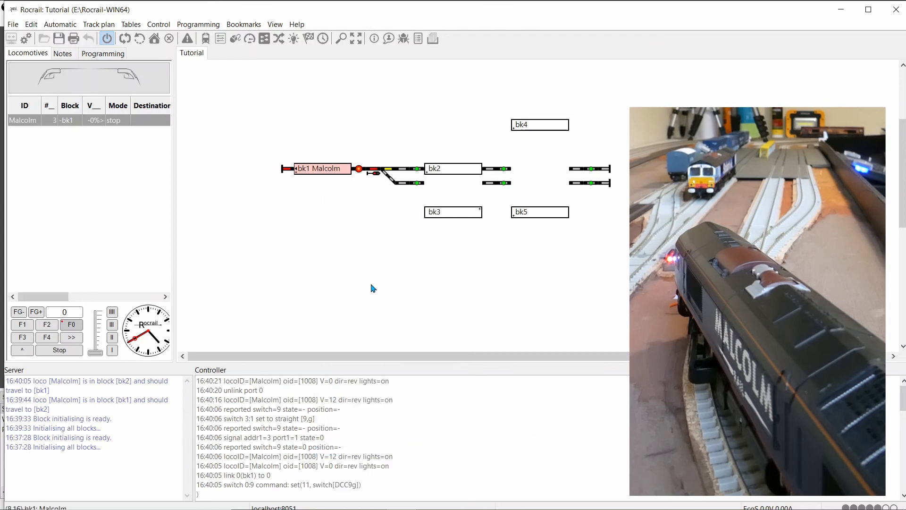
left_click(125, 26)
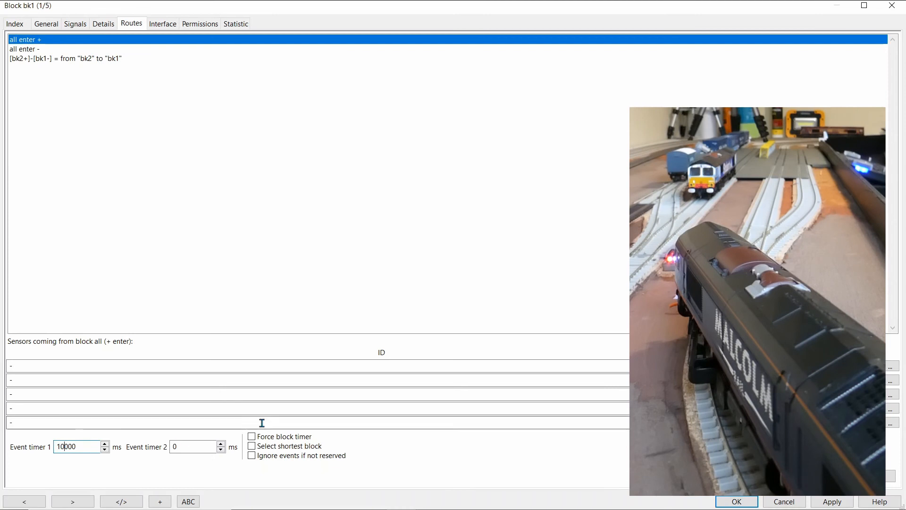
left_click(843, 502)
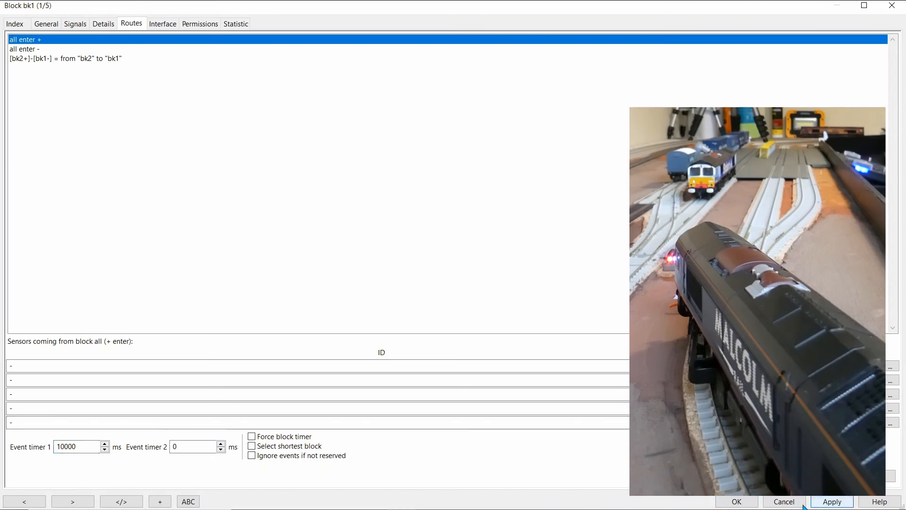
left_click(754, 501)
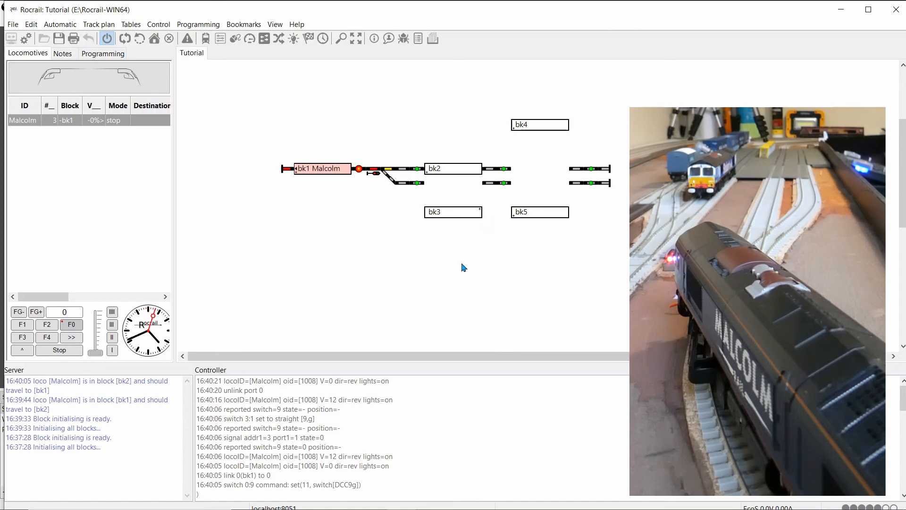
Step: Turn automatic mode back on and test the 10000 ms timer by sending the locomotive to bk2 and back to bk1
left_click(125, 40)
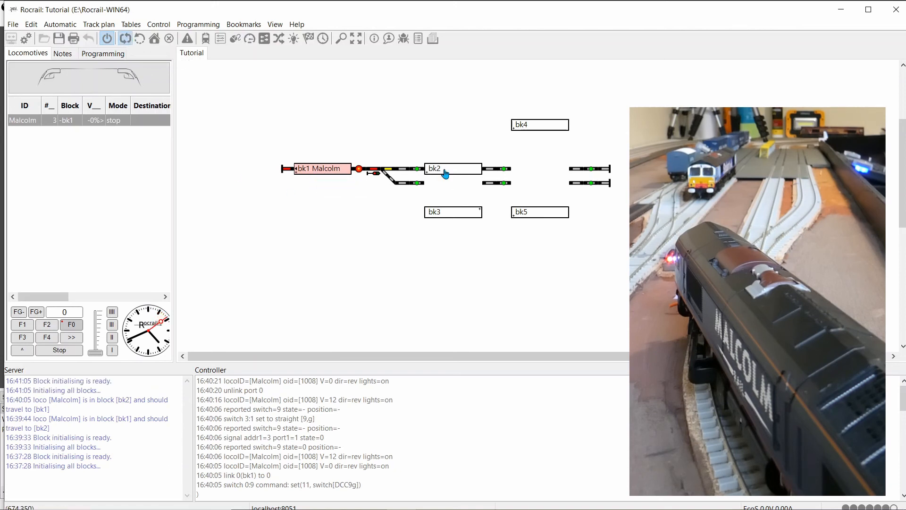
left_click_drag(445, 174, 445, 174)
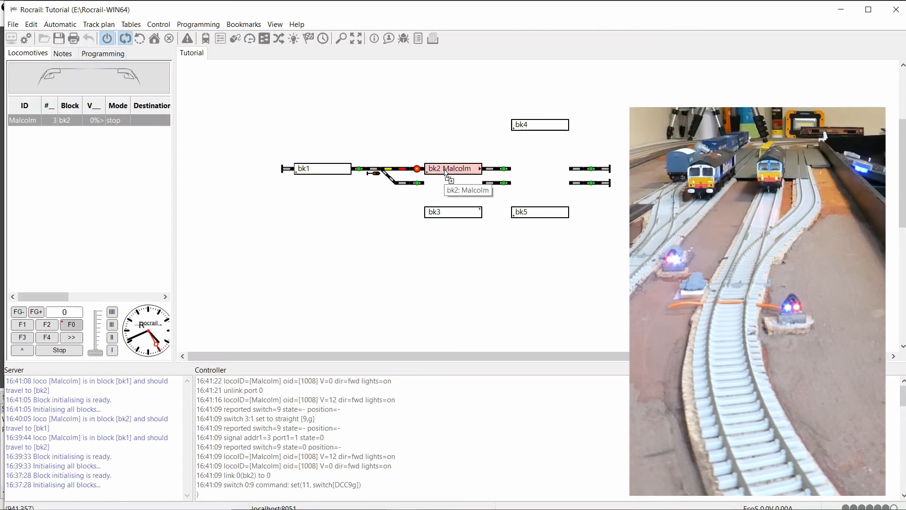
left_click_drag(332, 174, 332, 175)
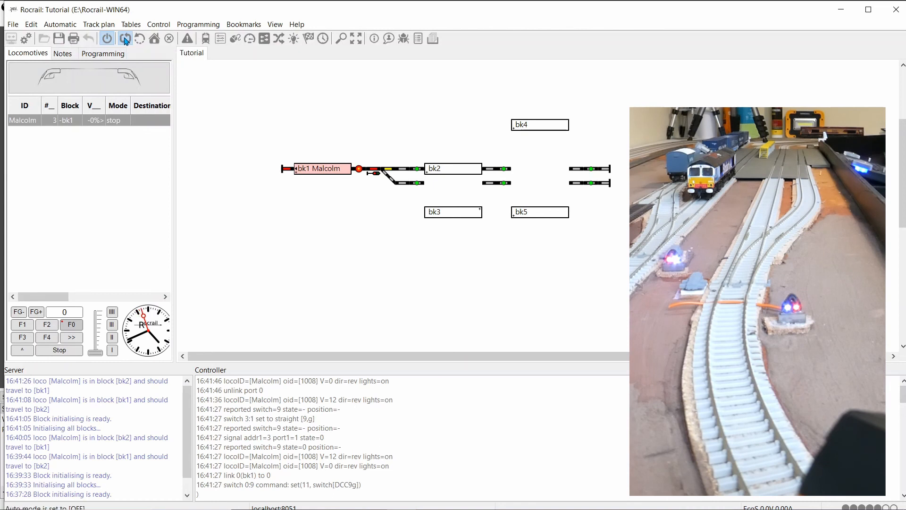
Step: Assign sg1 as the minus-side signal of block bk1, and save the block properties
right_click(319, 173)
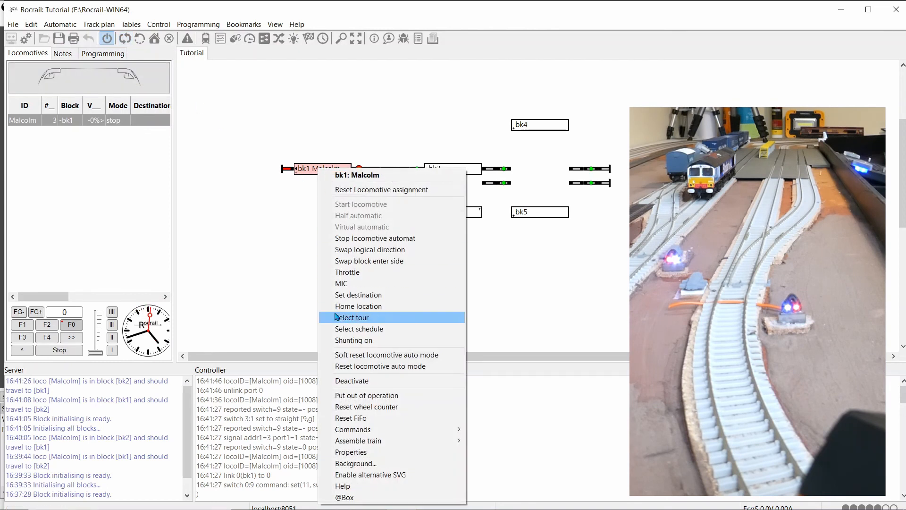
left_click(356, 452)
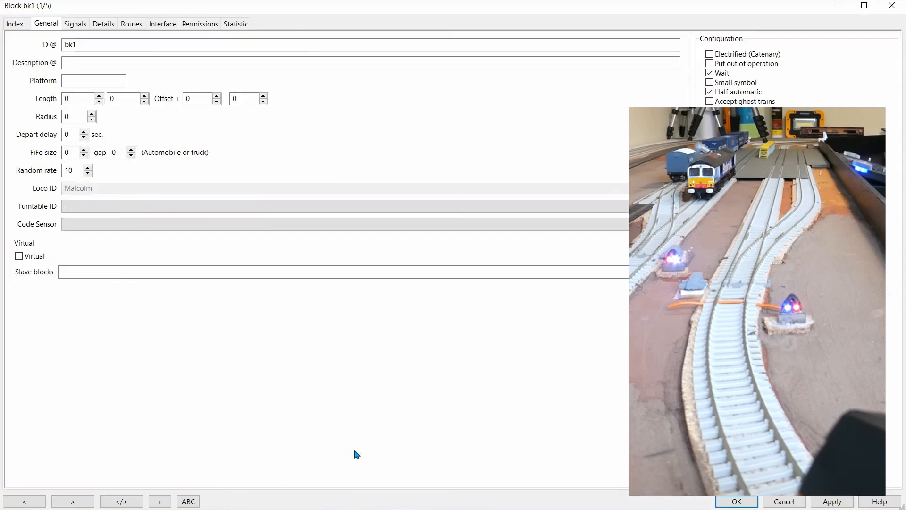
left_click(73, 30)
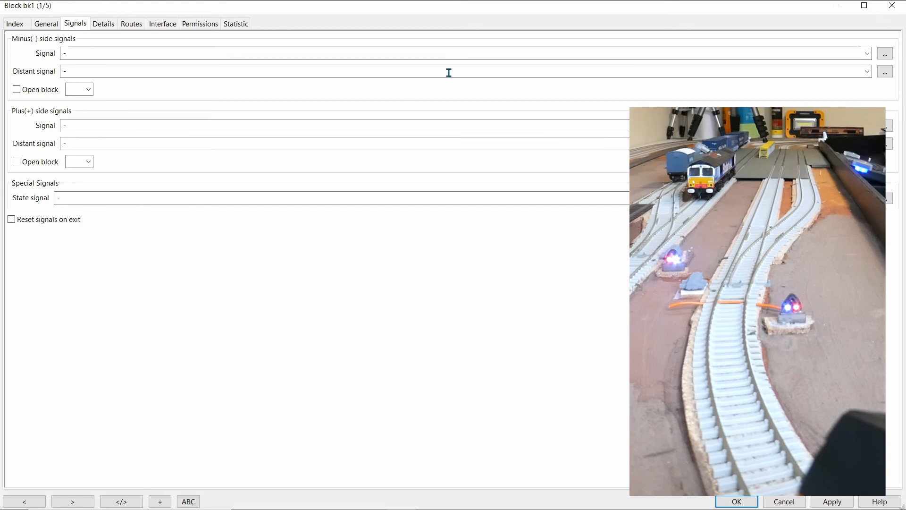
left_click(868, 54)
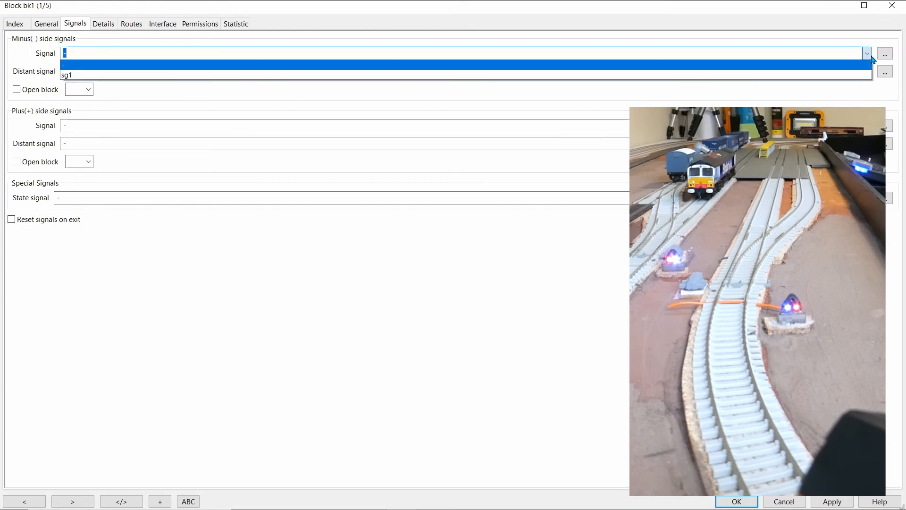
left_click(81, 76)
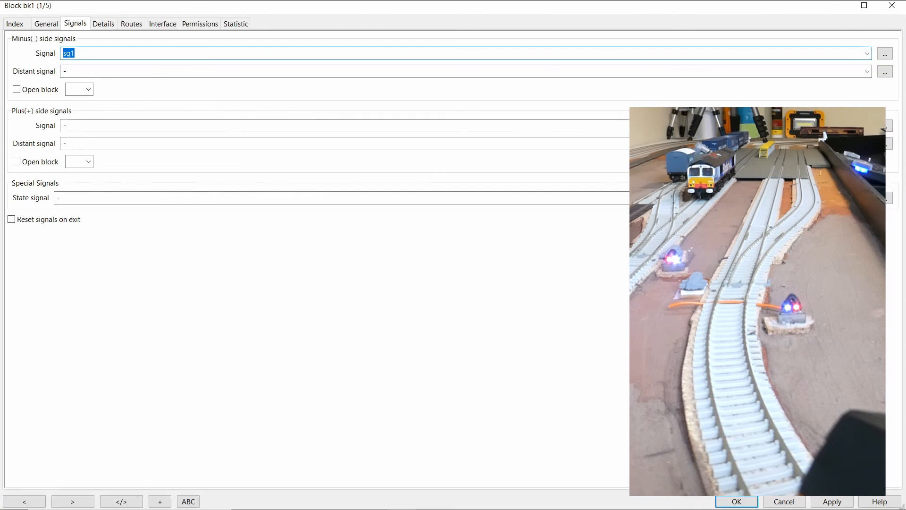
left_click(828, 501)
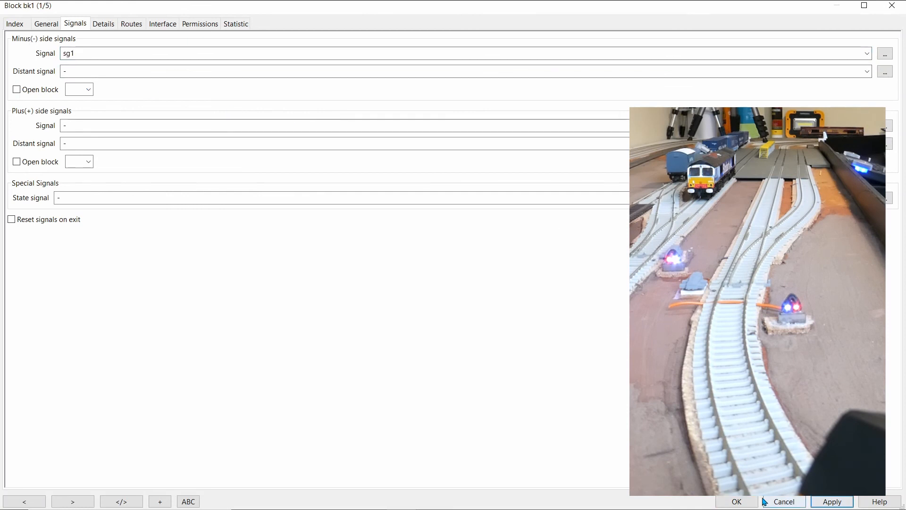
left_click(736, 501)
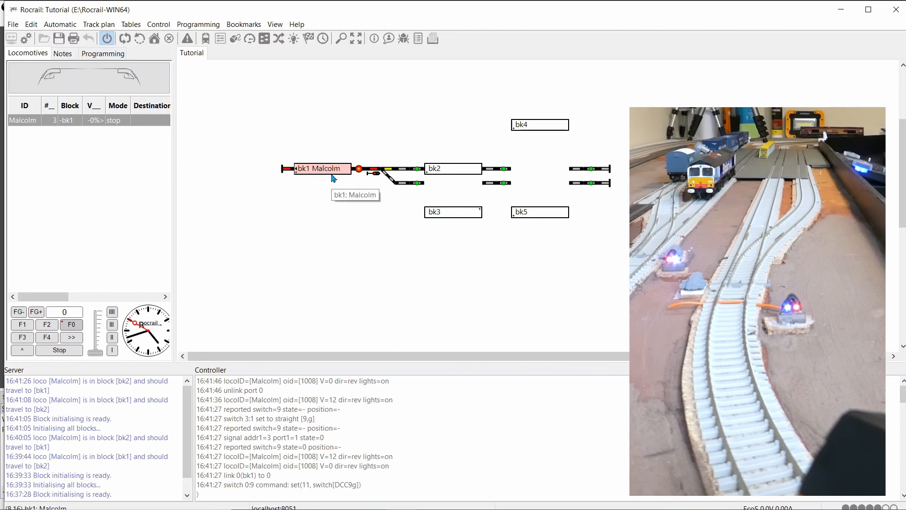
Step: Enable automatic mode and send the locomotive from block bk1 to bk2
left_click(124, 38)
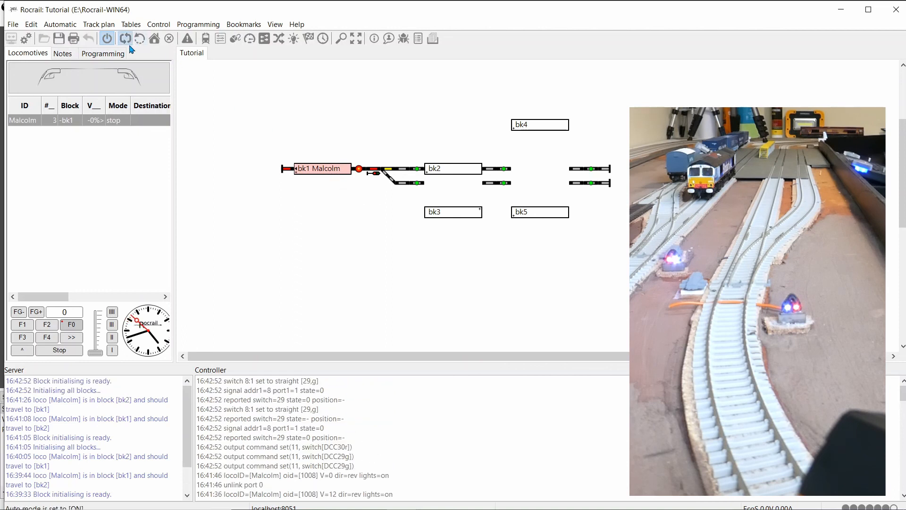
left_click_drag(303, 169, 450, 174)
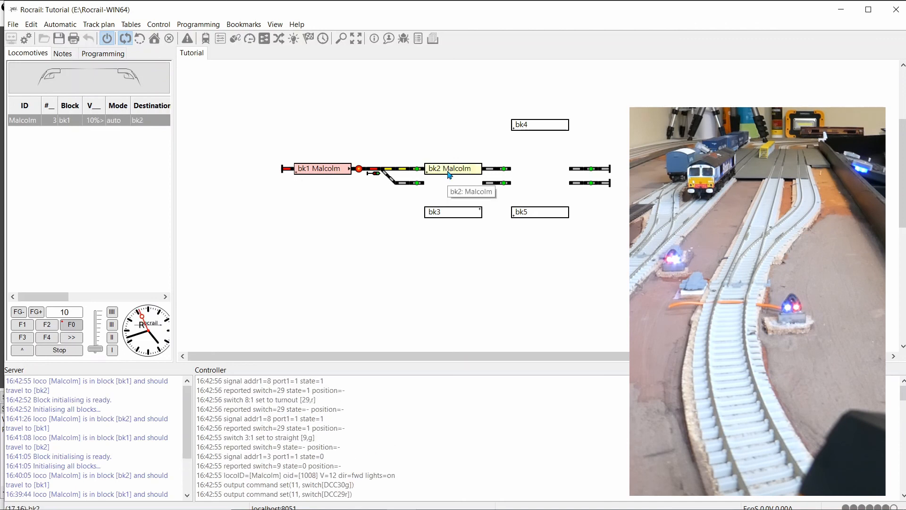